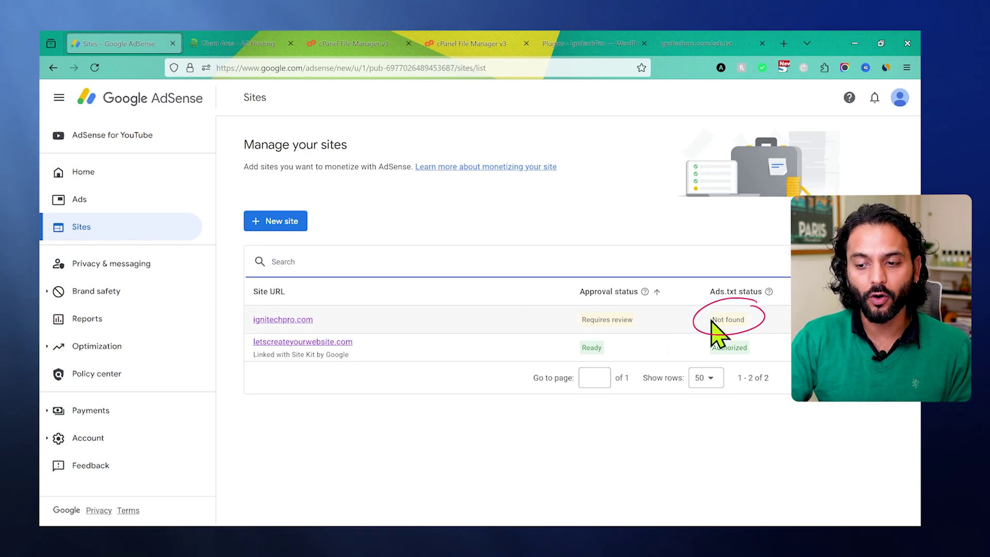
Note ignitechpro.com's Not found ads.txt status, then load letscreateyourwebsite.com/ads.txt in a new tab.
left_click_drag(711, 321, 744, 323)
left_click(423, 217)
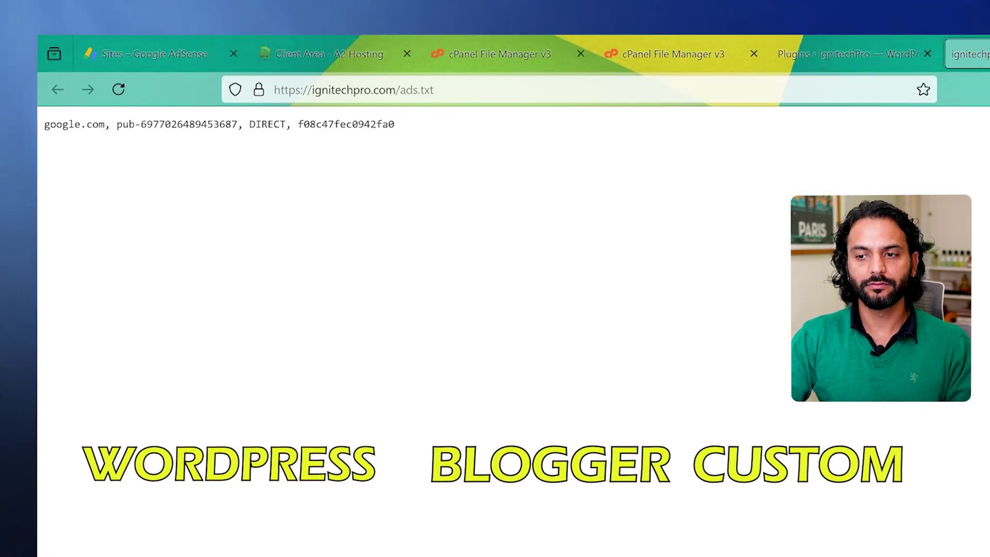
key("ctrl+t")
type("letscreateyourwebsite.com/")
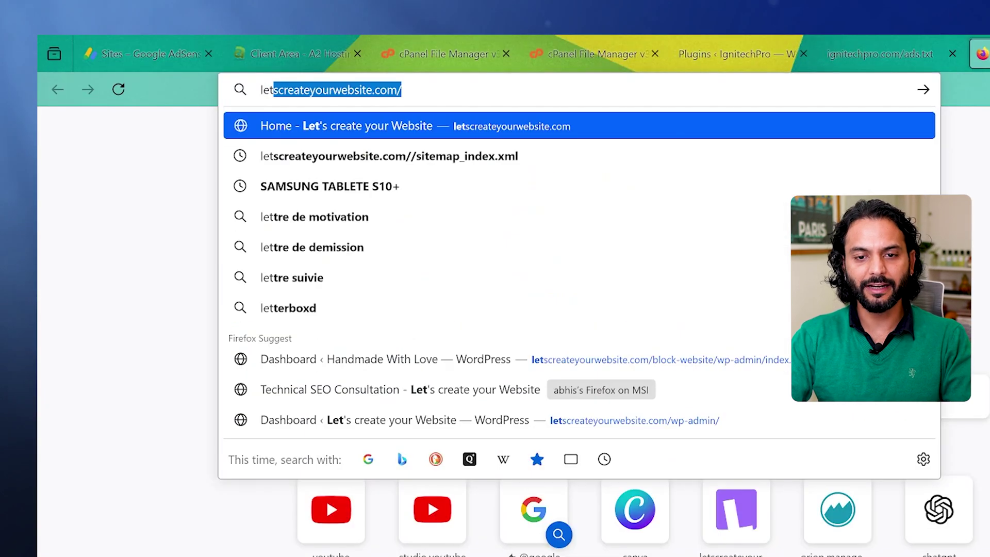
key("Right")
type("ad")
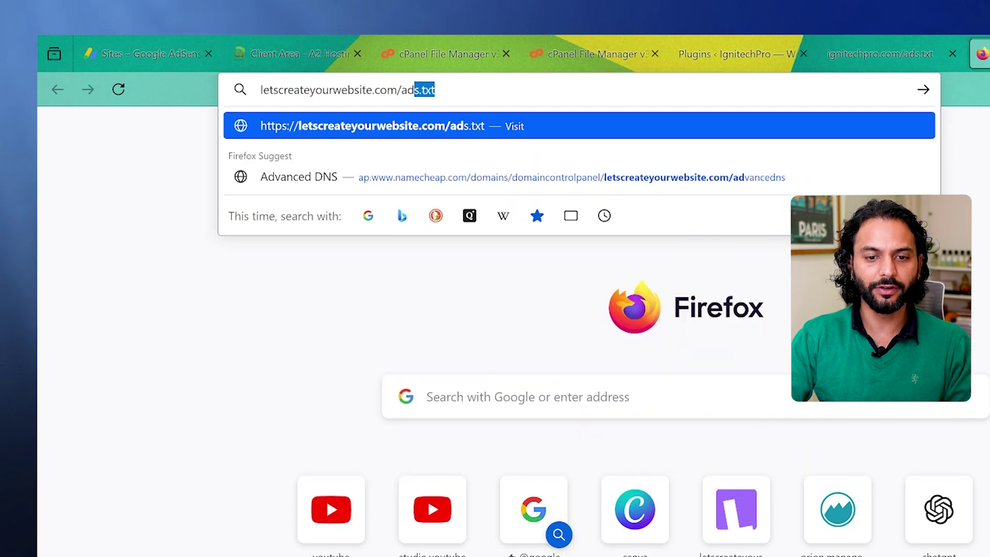
key("Return")
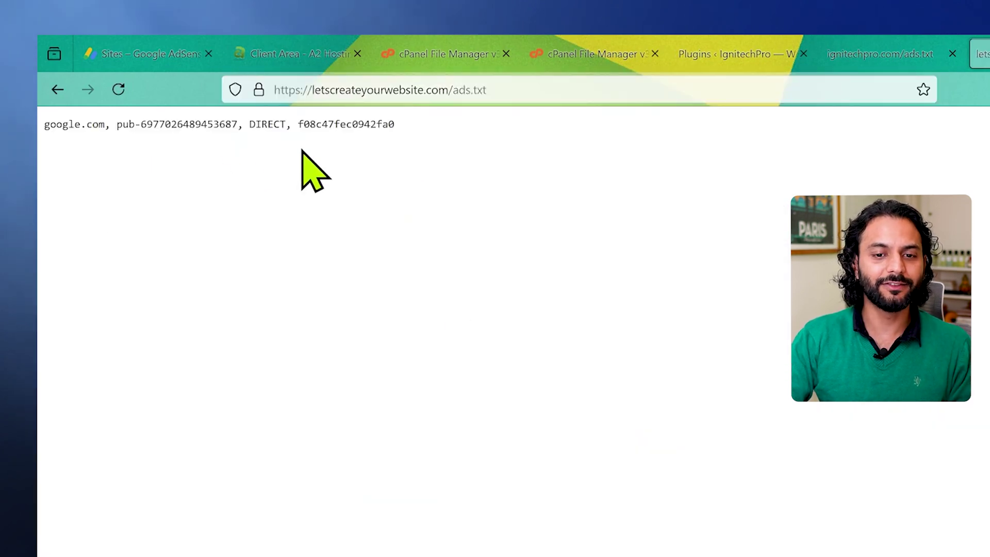
Highlight the publisher ID, DIRECT and certification ID in the google.com ads.txt line.
left_click_drag(117, 124, 243, 126)
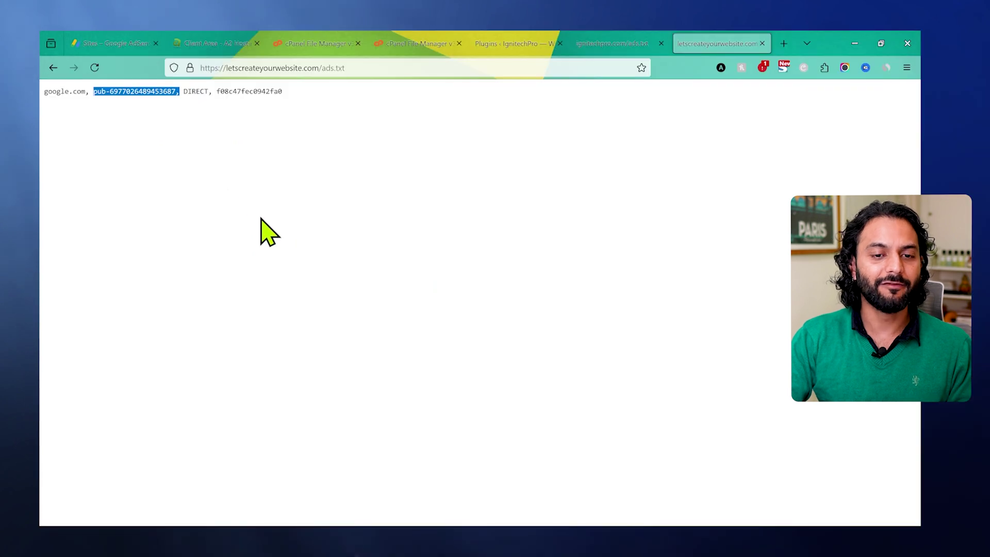
left_click(109, 45)
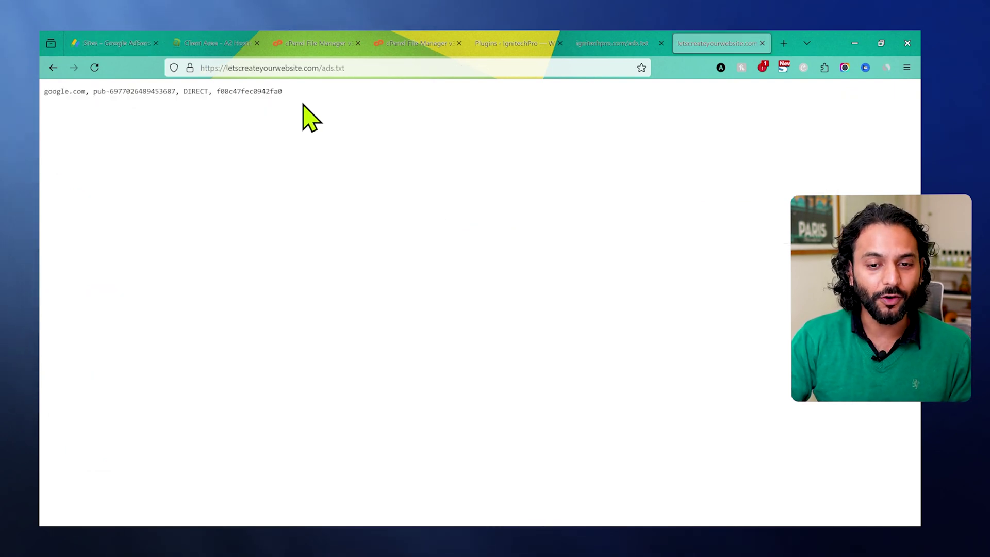
left_click_drag(303, 105, 95, 115)
Return to the AdSense Sites list showing ignitechpro.com's Not found ads.txt status.
left_click(104, 45)
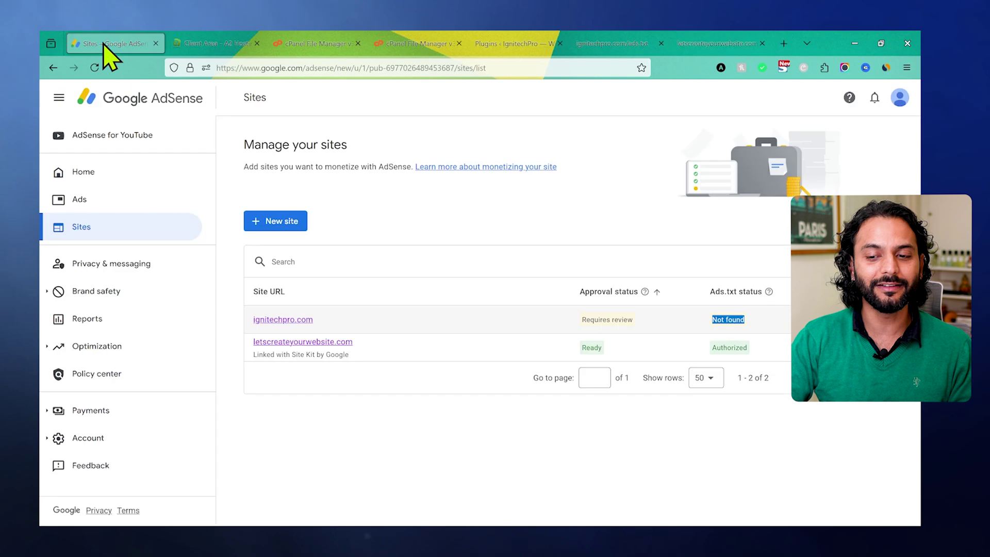
left_click(517, 212)
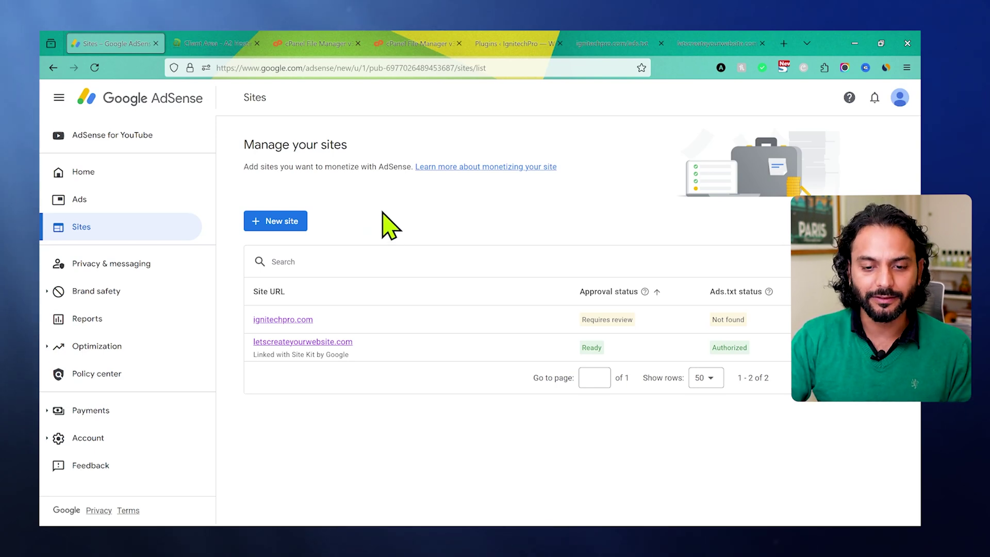
Open ignitechpro.com's site details, choose the Ads.txt snippet option and copy its line.
left_click(292, 320)
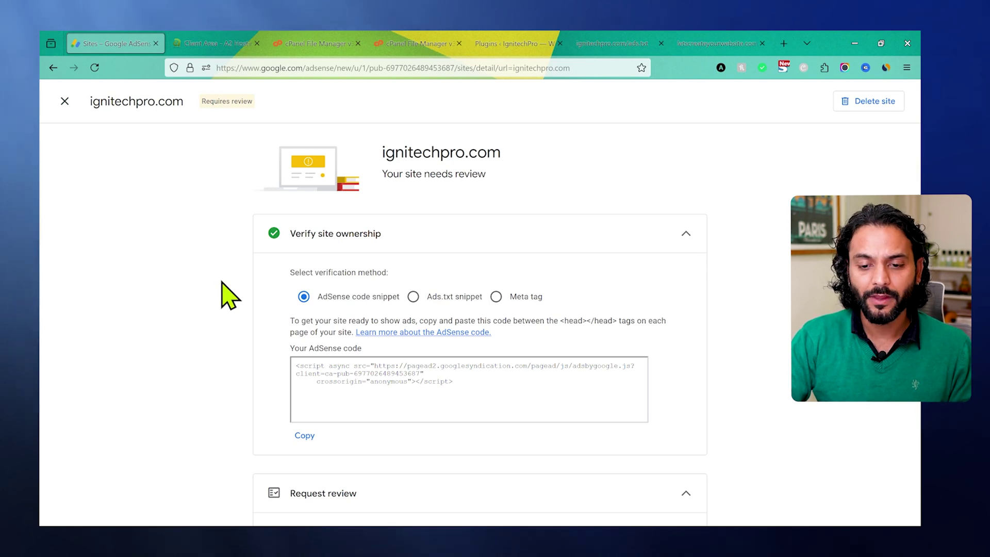
scroll(459, 263, "down", 1)
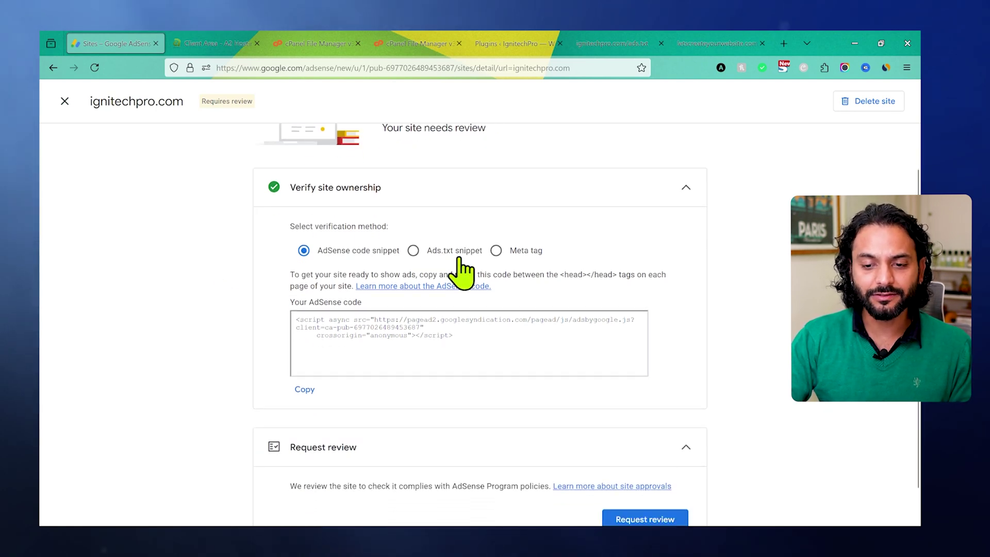
left_click(413, 250)
left_click(654, 355)
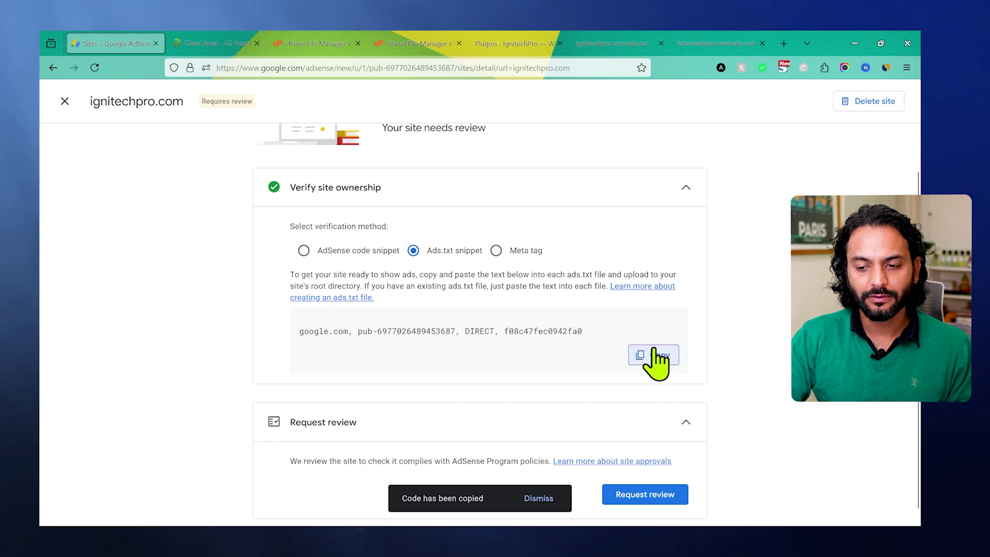
left_click(653, 354)
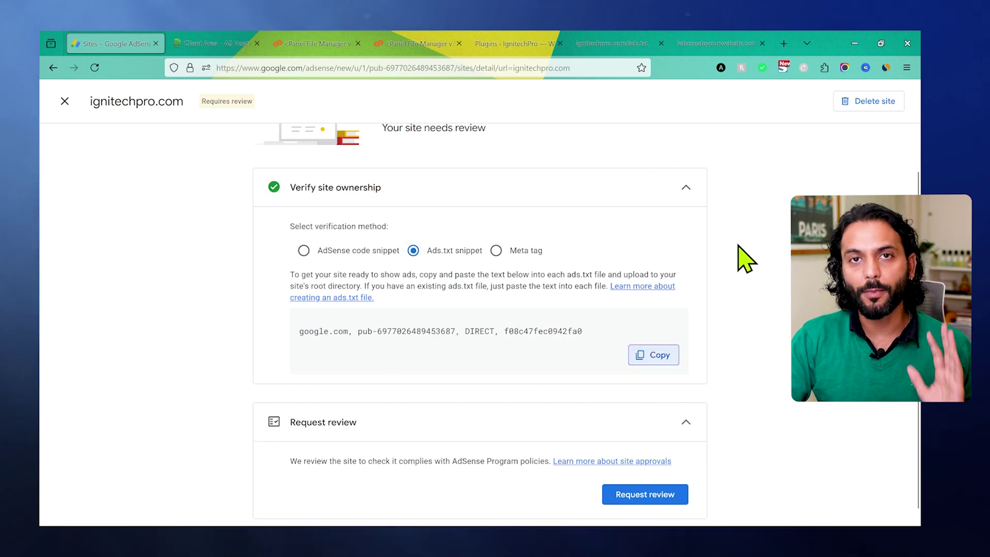
left_click(508, 44)
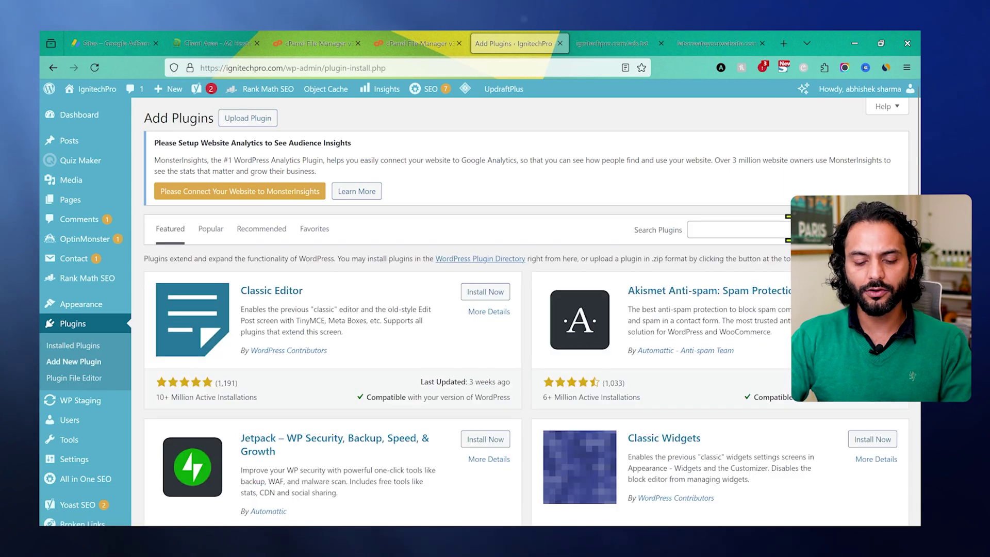
Search for 'ad inserter', activate the Ad Inserter plugin and open its settings page.
type("ad inse")
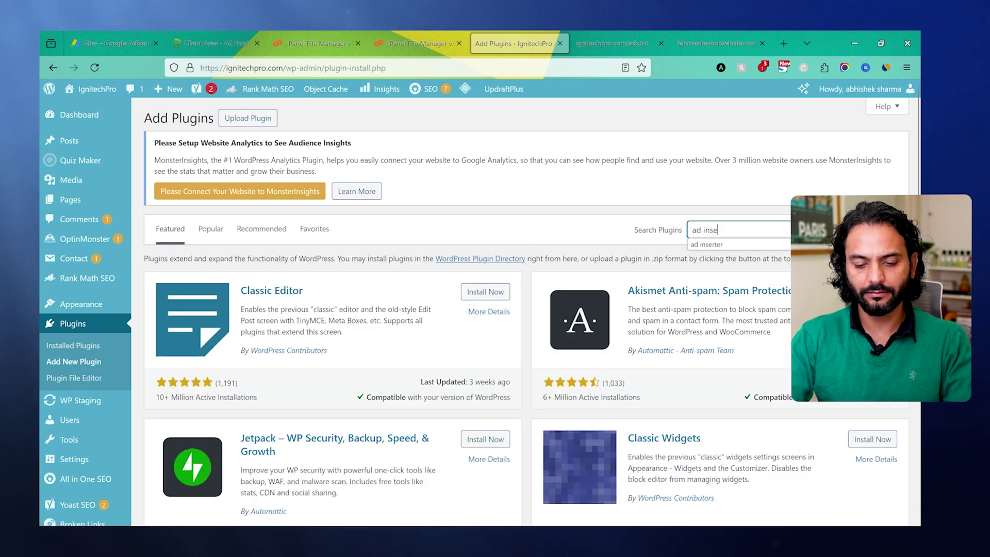
type("rter")
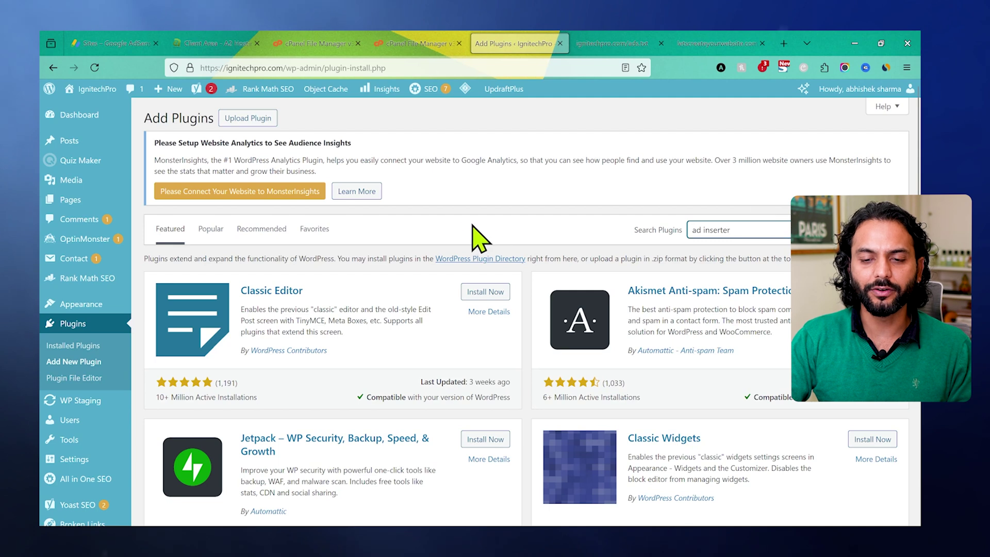
scroll(551, 232, "down", 3)
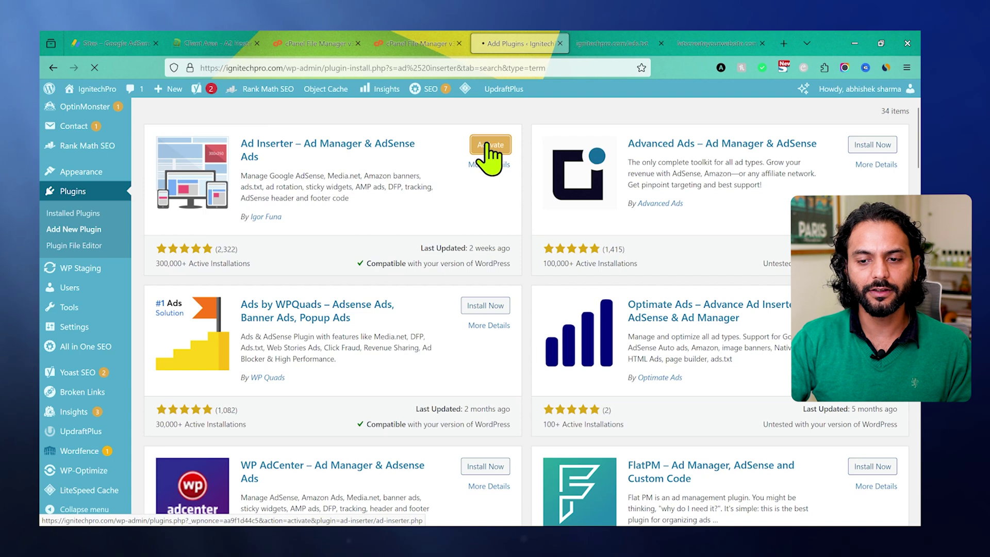
left_click(487, 145)
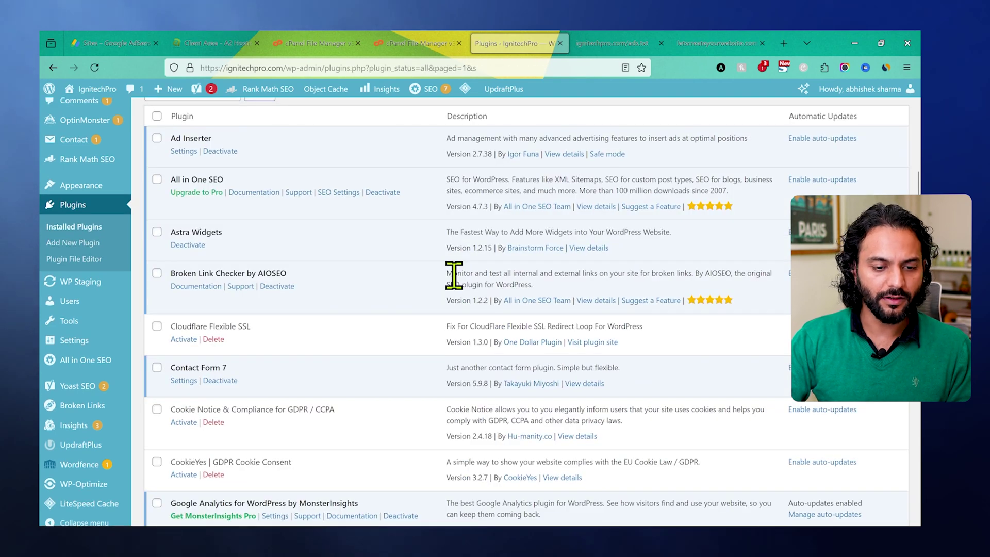
mouse_move(88, 335)
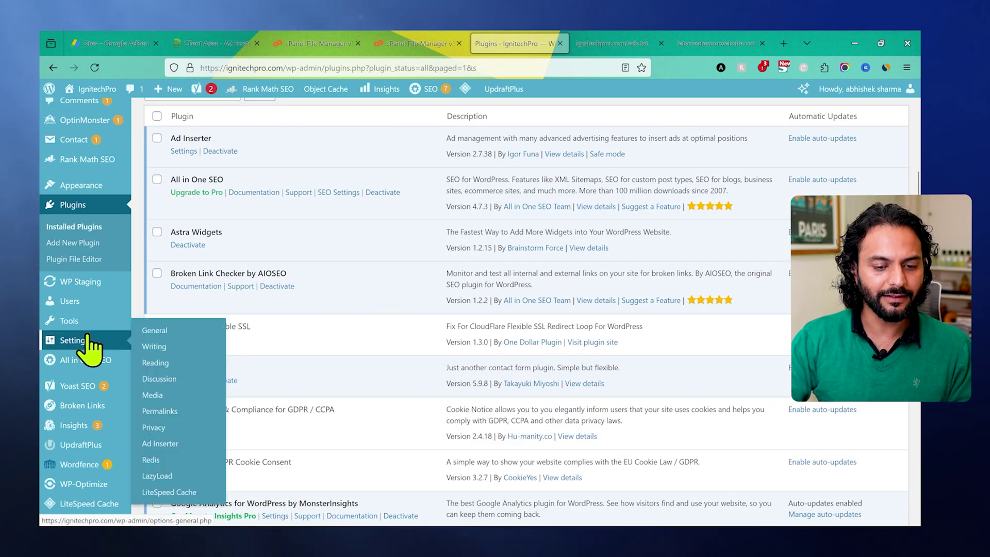
left_click(162, 444)
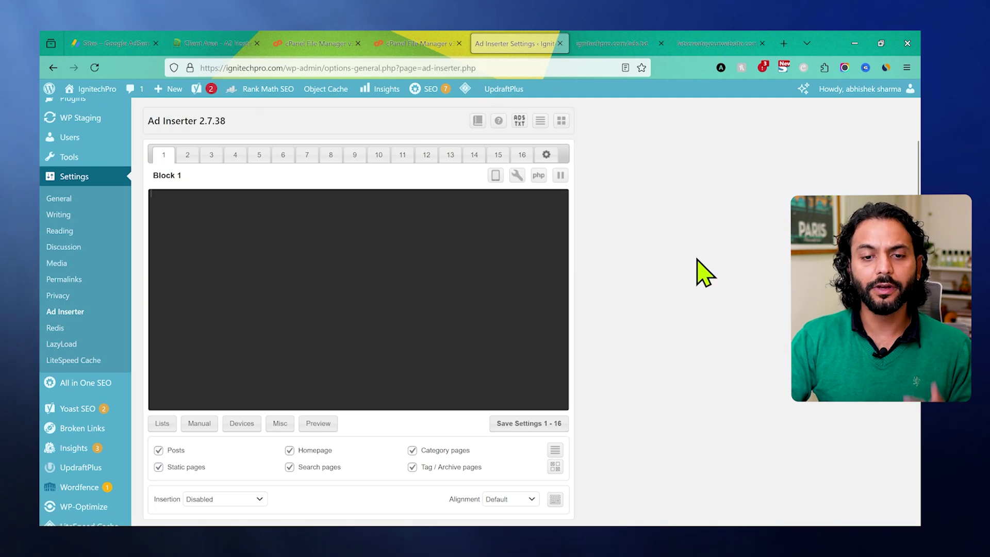
Open Ad Inserter's ads.txt editor and recopy the AdSense ads.txt line.
left_click(519, 124)
scroll(492, 309, "down", 9)
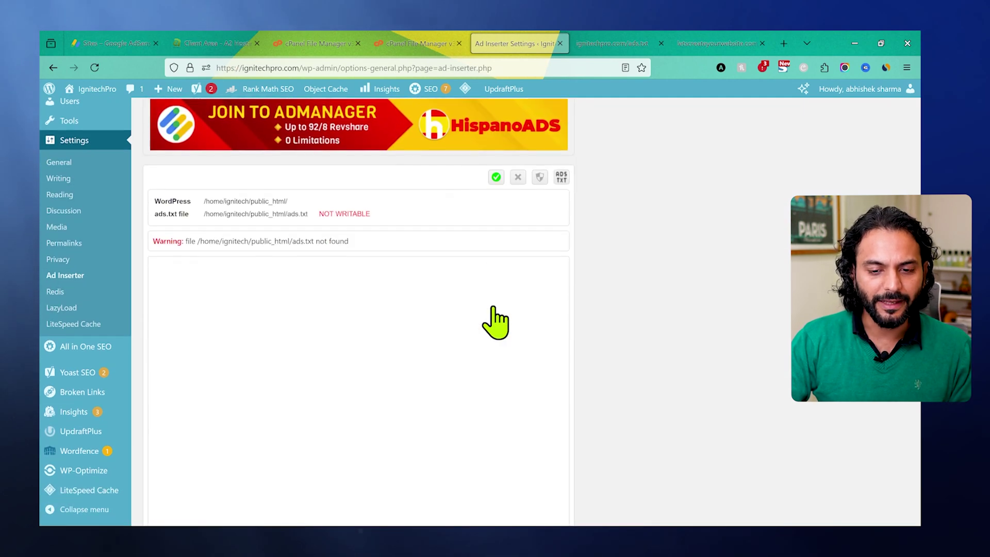
scroll(493, 310, "down", 3)
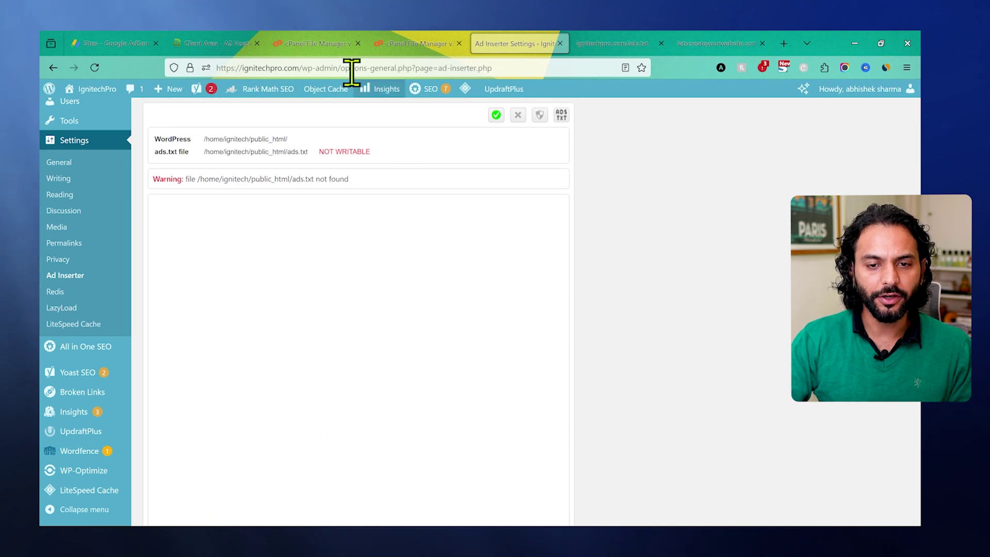
left_click(129, 41)
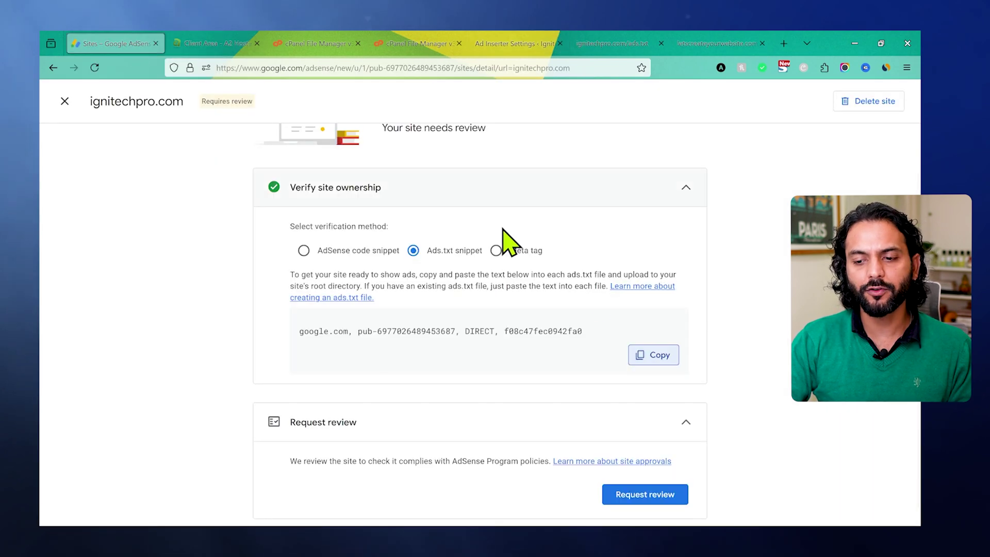
left_click(656, 354)
left_click(487, 44)
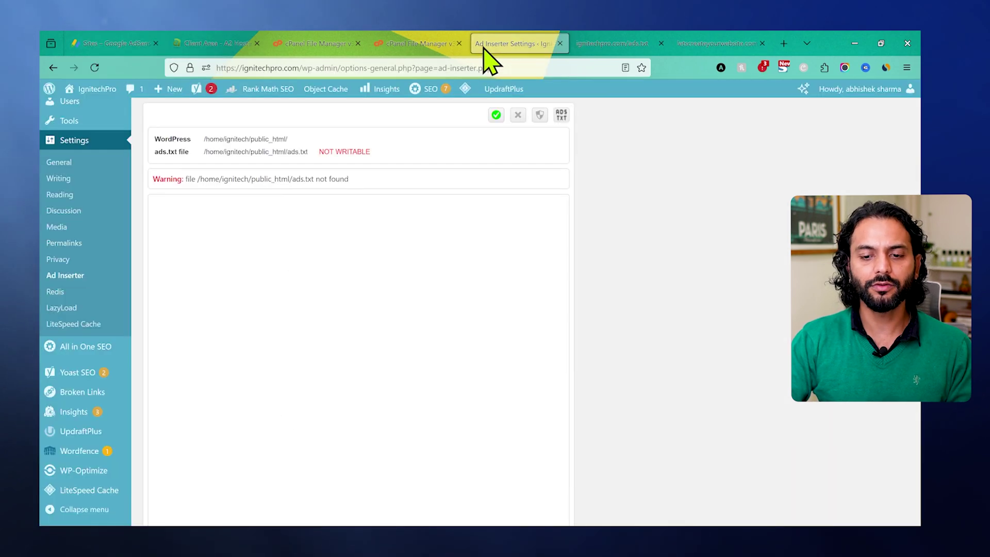
Paste the google.com DIRECT publisher line into the ads.txt editor and save it.
left_click(303, 292)
key("ctrl+v")
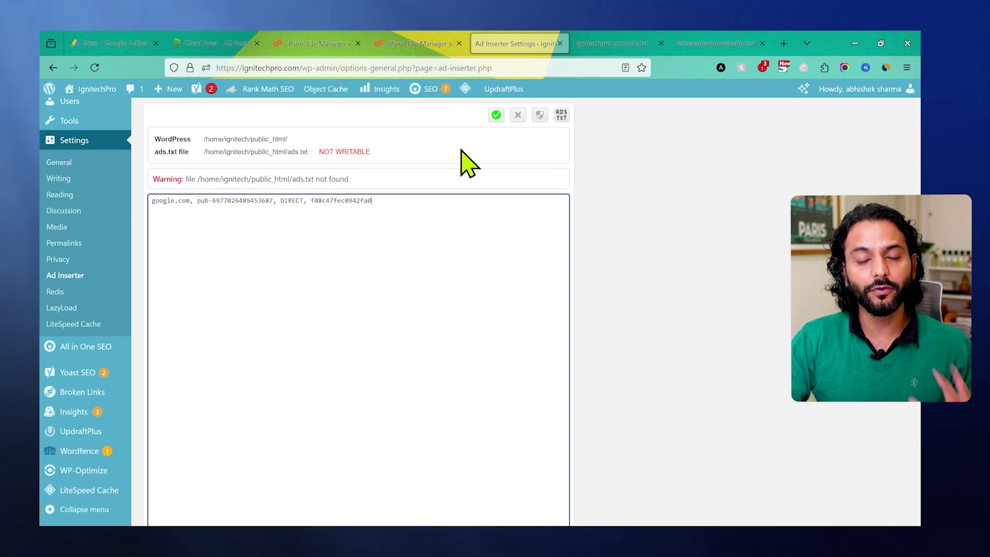
left_click(496, 115)
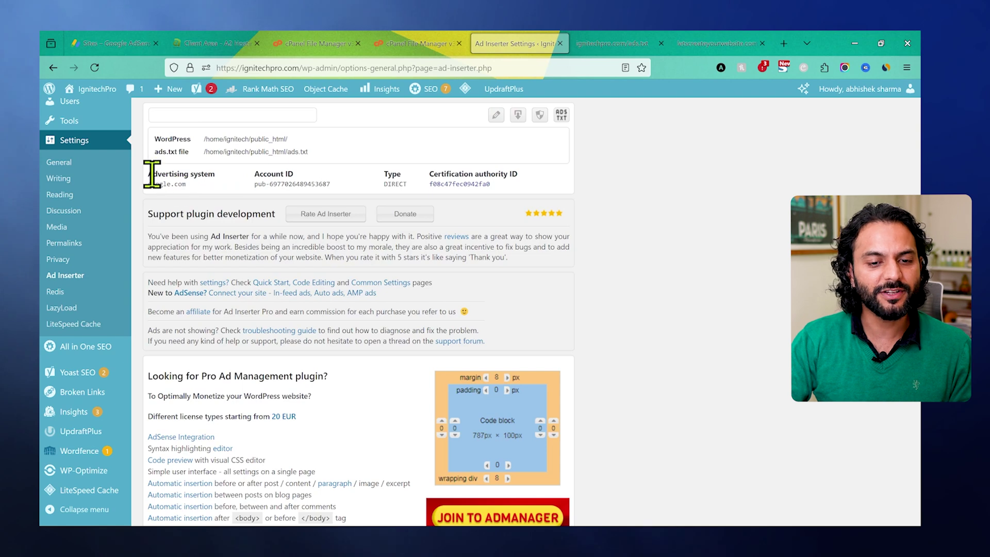
left_click_drag(255, 184, 415, 191)
left_click(355, 170)
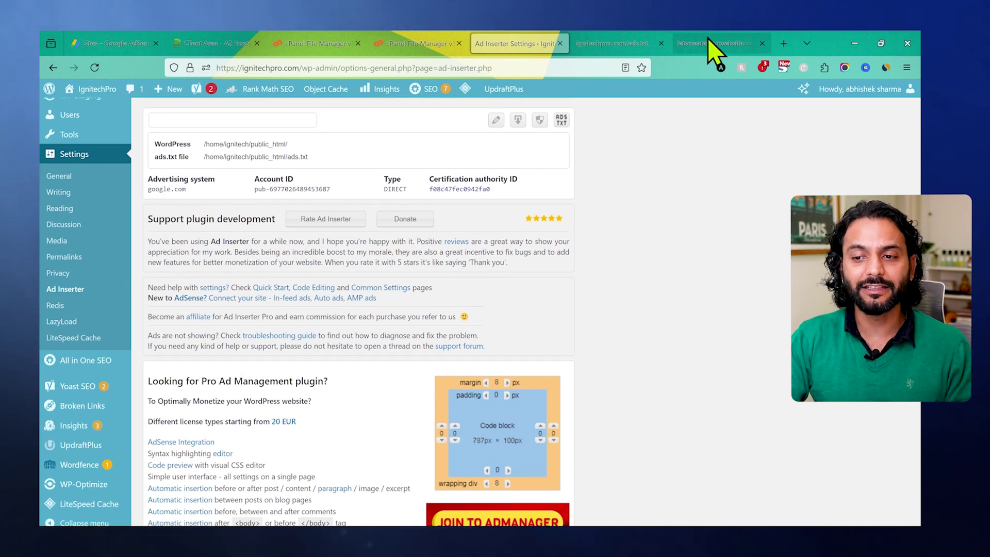
left_click(707, 44)
Load ignitechpro.com/ads.txt in a new tab to check the published google.com line.
key("ctrl+t")
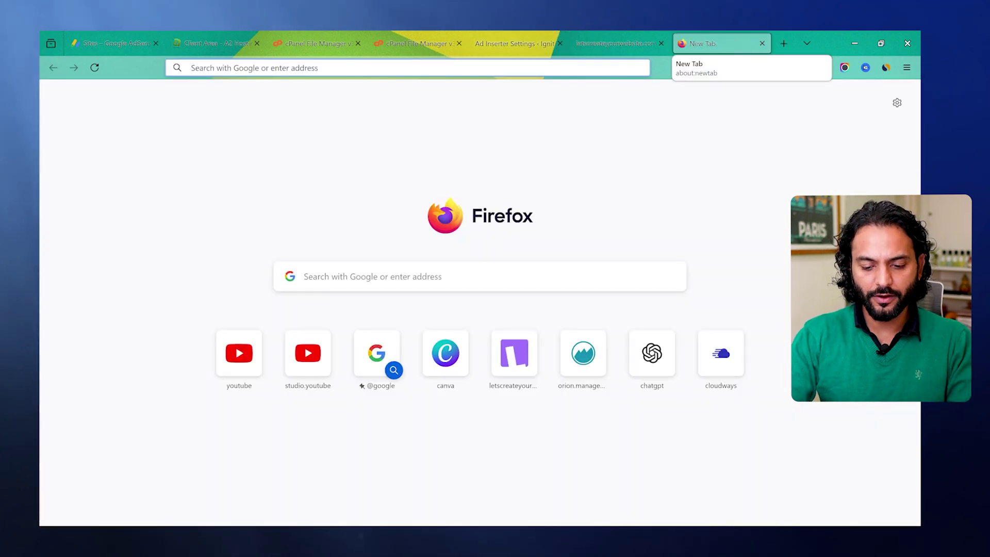
type("ignitechpro.com/ads.txt")
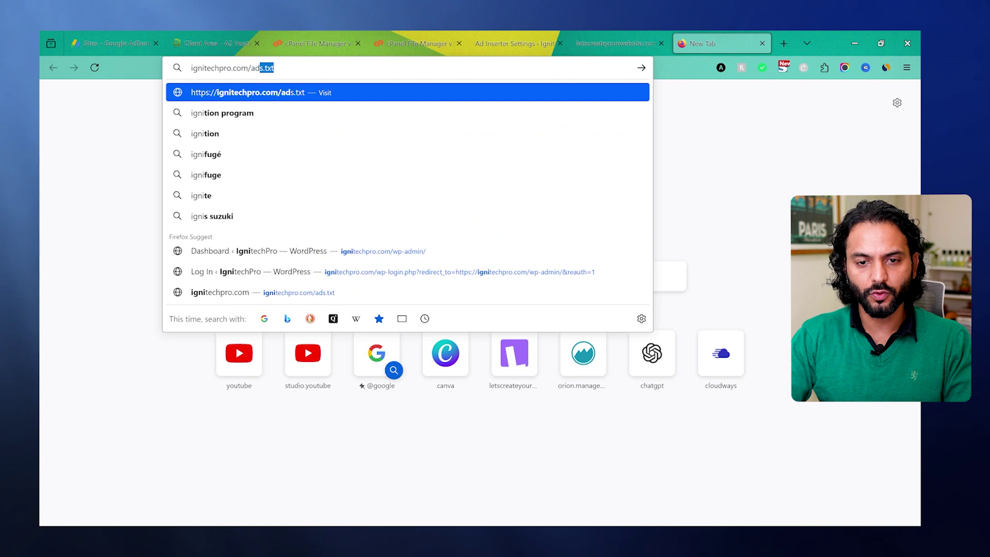
key("Return")
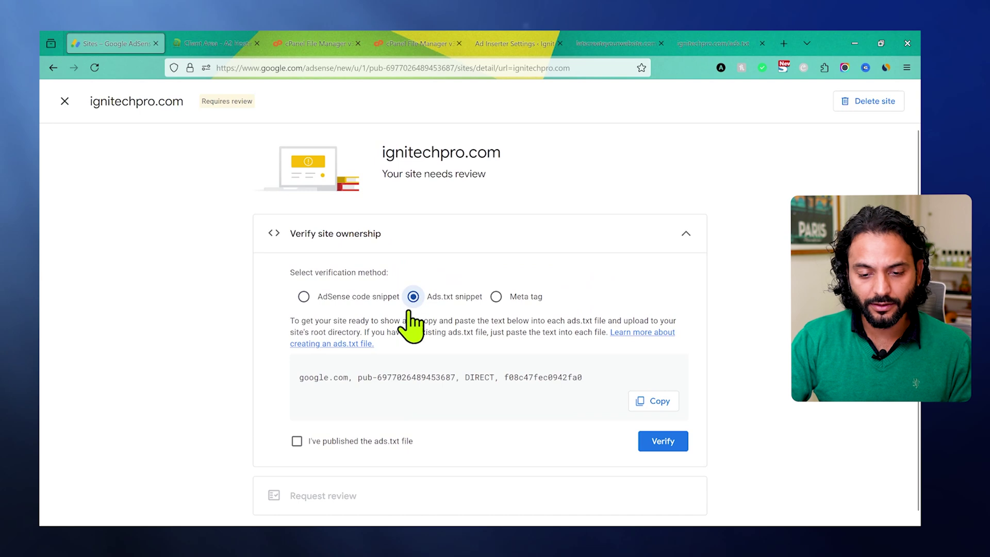
Confirm the ads.txt file is published and verify ignitechpro.com in AdSense.
left_click(297, 441)
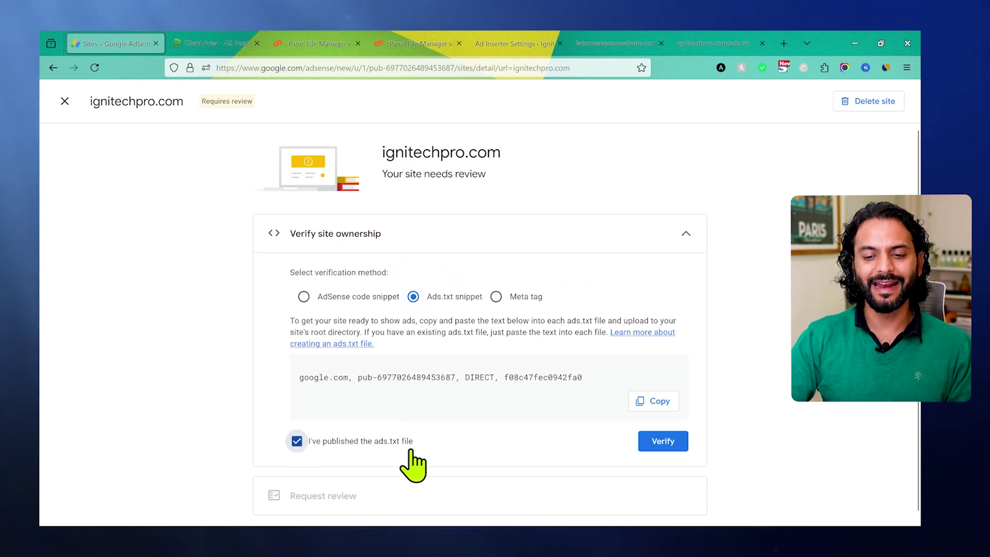
left_click(673, 439)
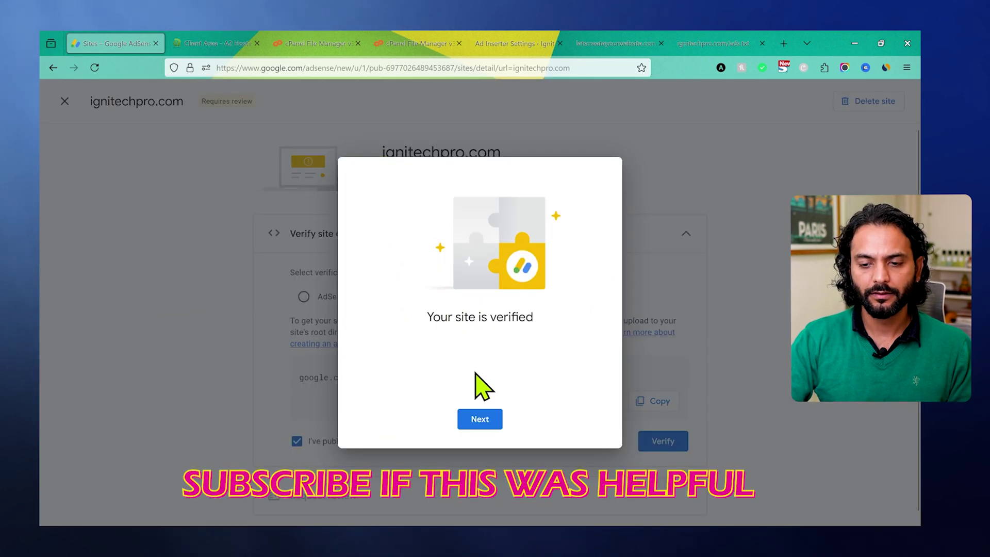
left_click_drag(425, 316, 545, 317)
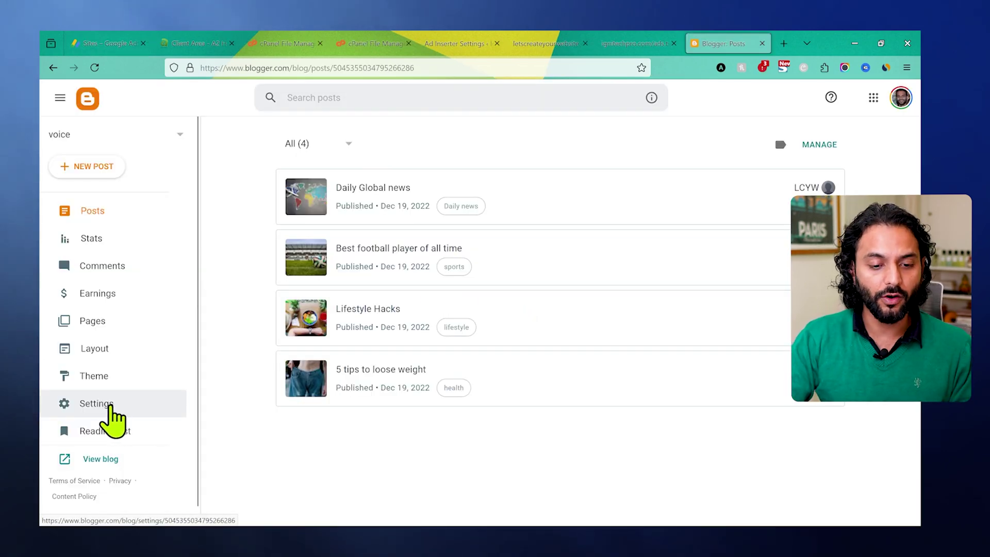
Switch on Enable custom ads.txt under Monetization in the Blogger settings.
left_click(113, 407)
scroll(391, 391, "down", 20)
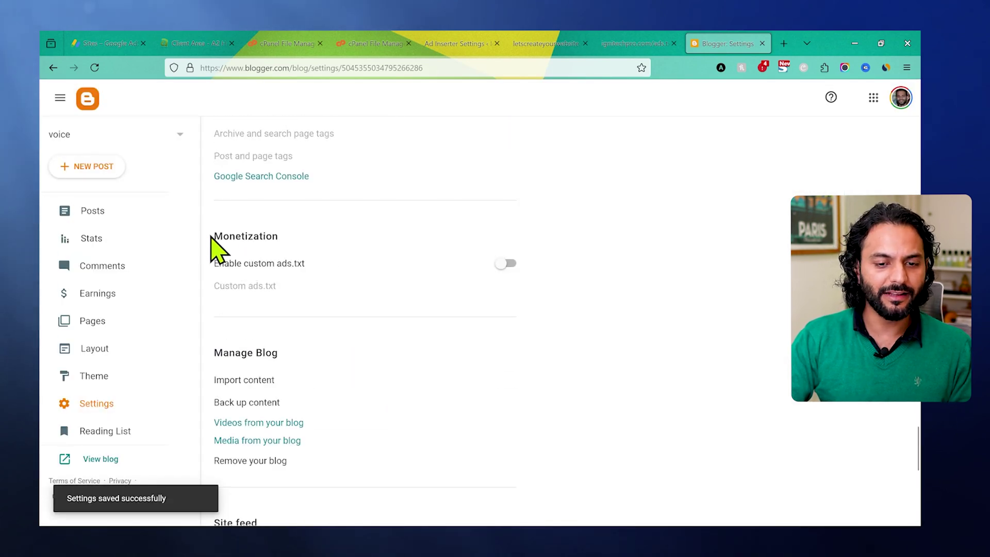
left_click_drag(213, 236, 283, 238)
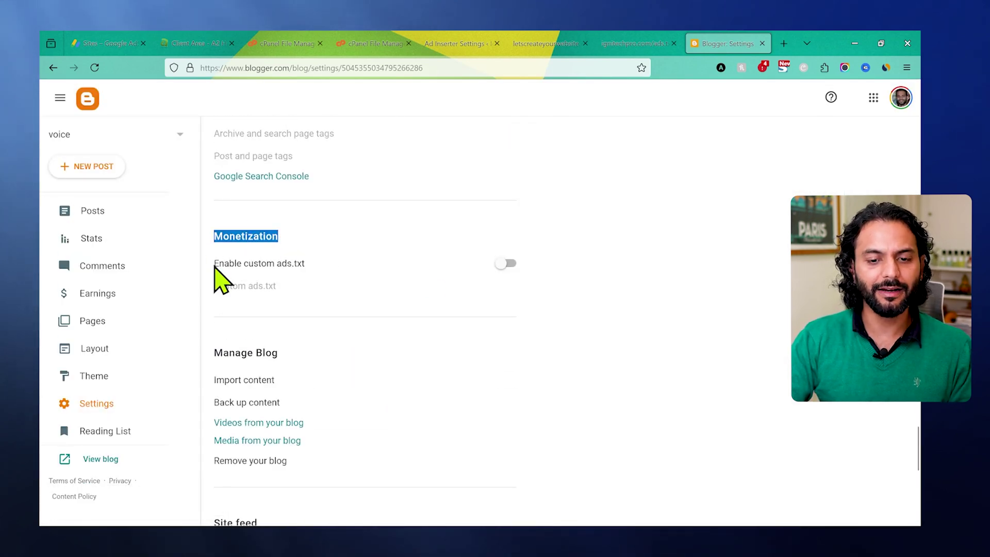
left_click_drag(214, 264, 304, 264)
left_click(510, 263)
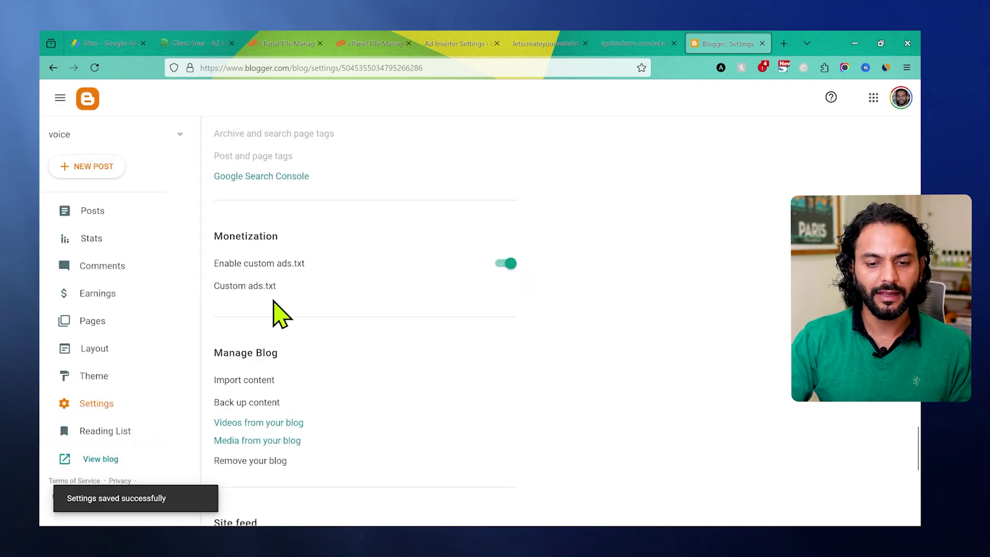
Paste the AdSense google.com DIRECT line into Blogger's Custom ads.txt and save it.
left_click(269, 287)
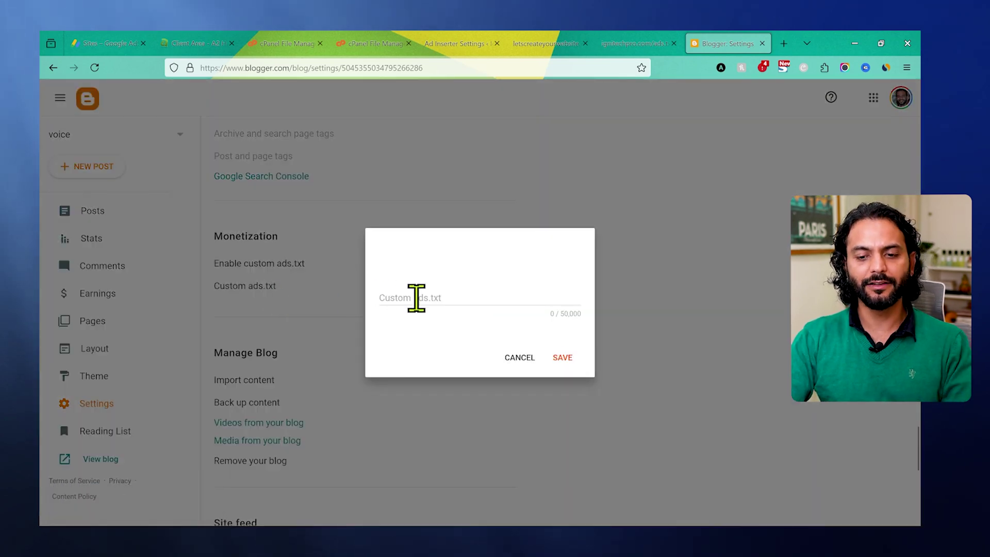
left_click(425, 298)
key("ctrl+v")
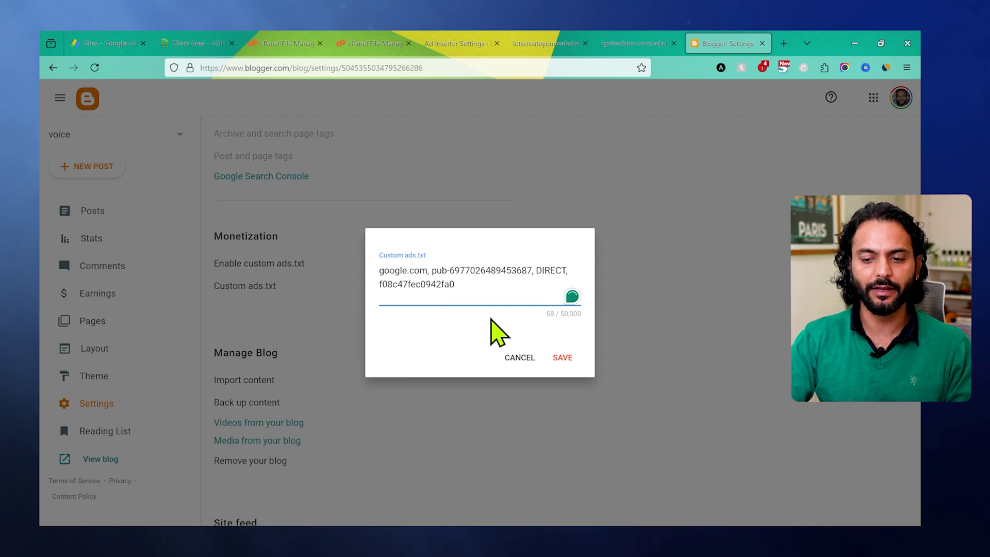
left_click(563, 357)
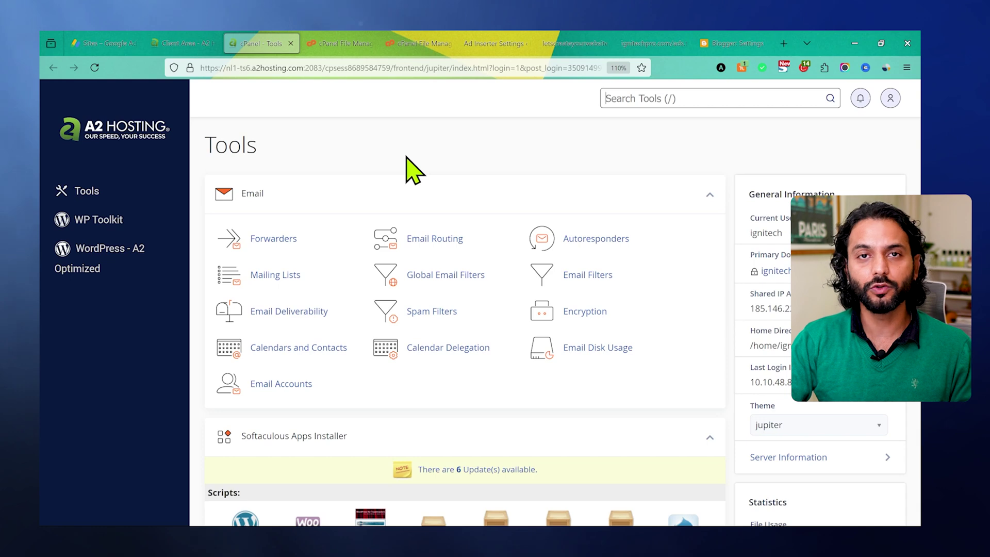
Open cPanel's File Manager and enter the public_html folder.
scroll(410, 170, "down", 7)
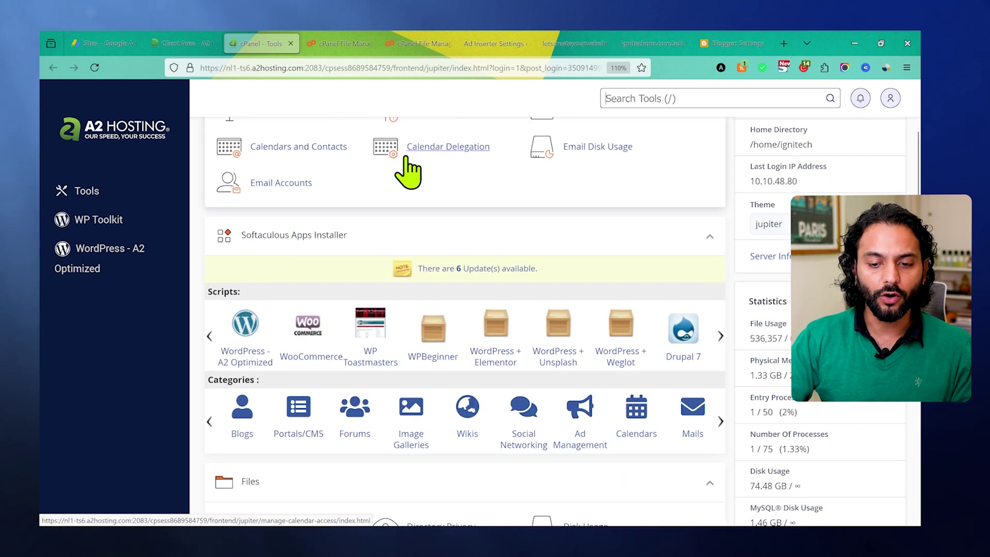
scroll(410, 170, "down", 3)
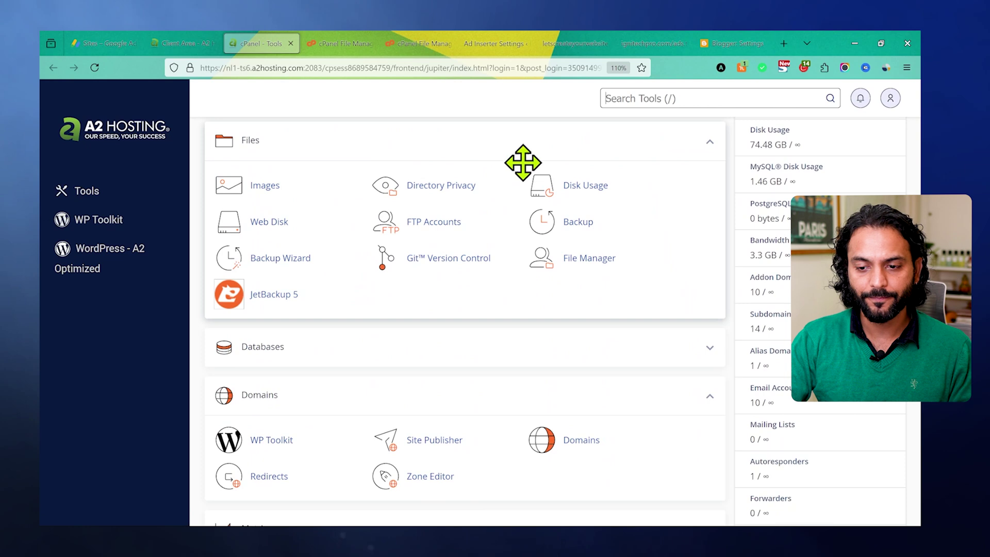
left_click(583, 257)
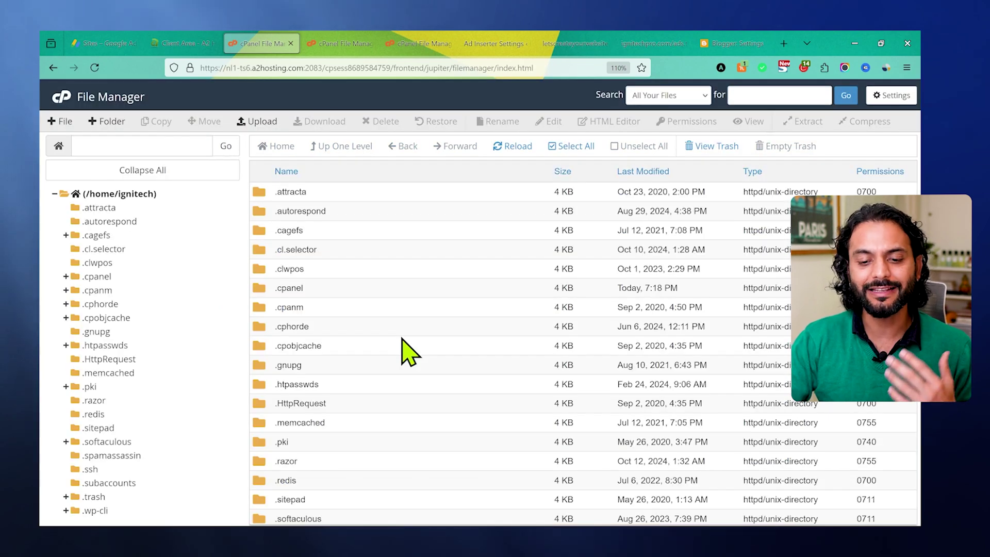
scroll(407, 353, "down", 10)
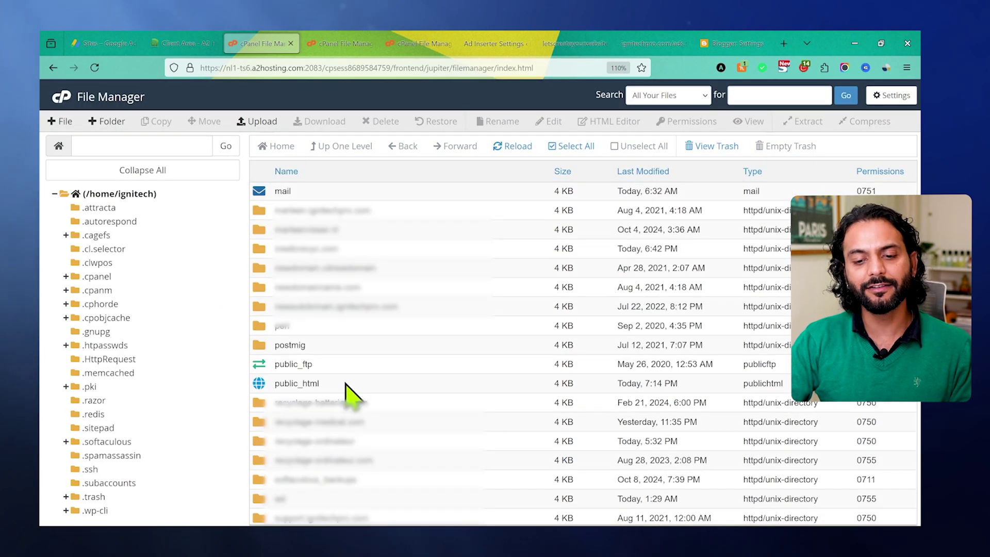
double_click(345, 383)
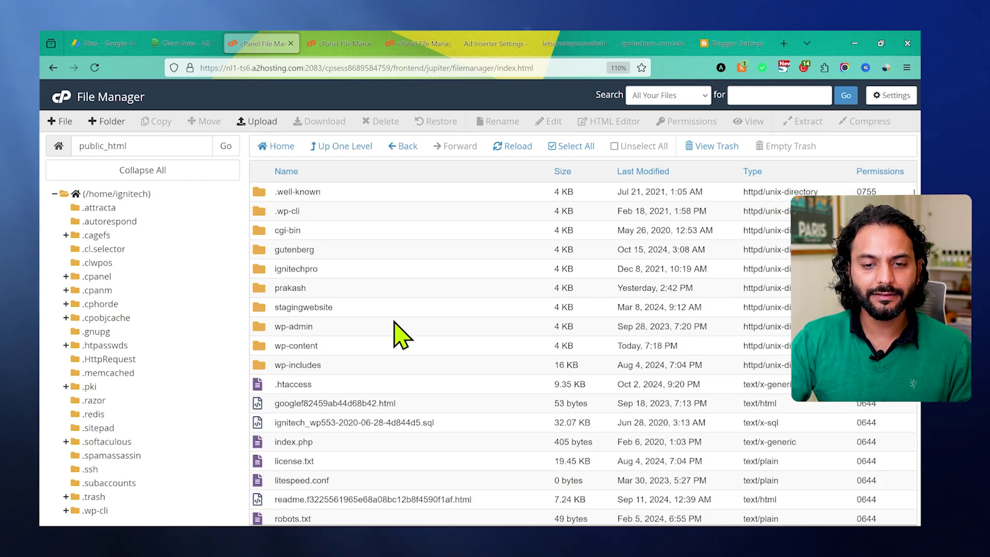
Create a new empty file named ads.txt in public_html and select it.
left_click(59, 122)
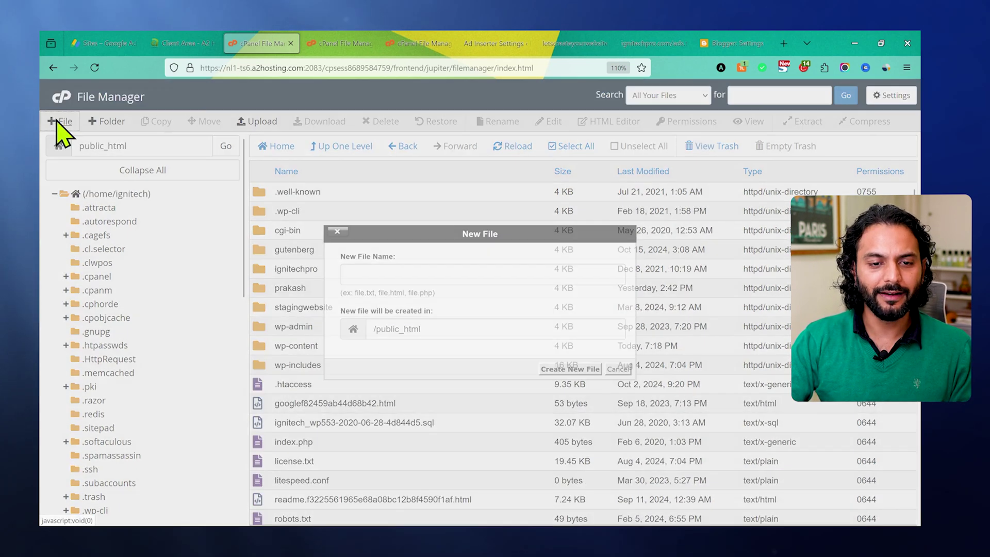
type("ads.txt")
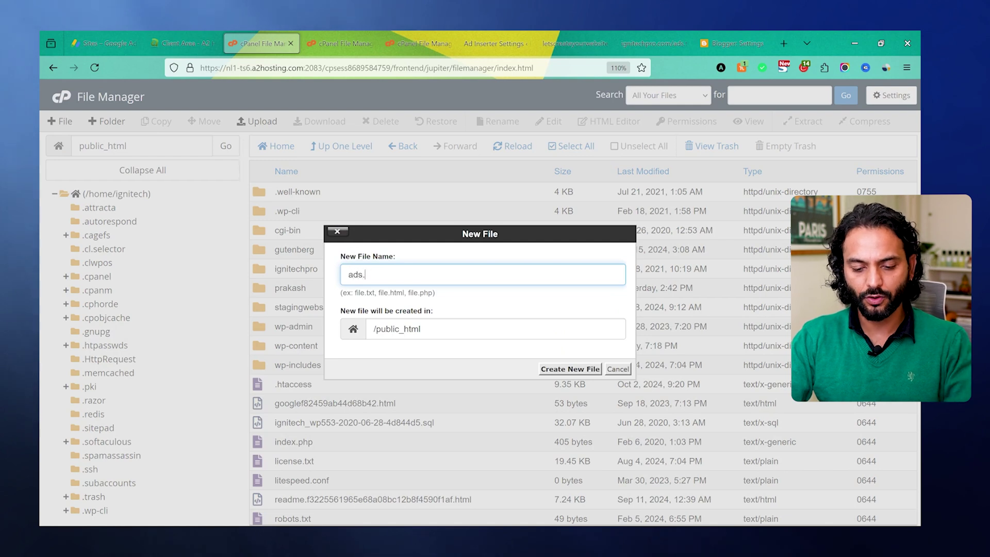
left_click(565, 368)
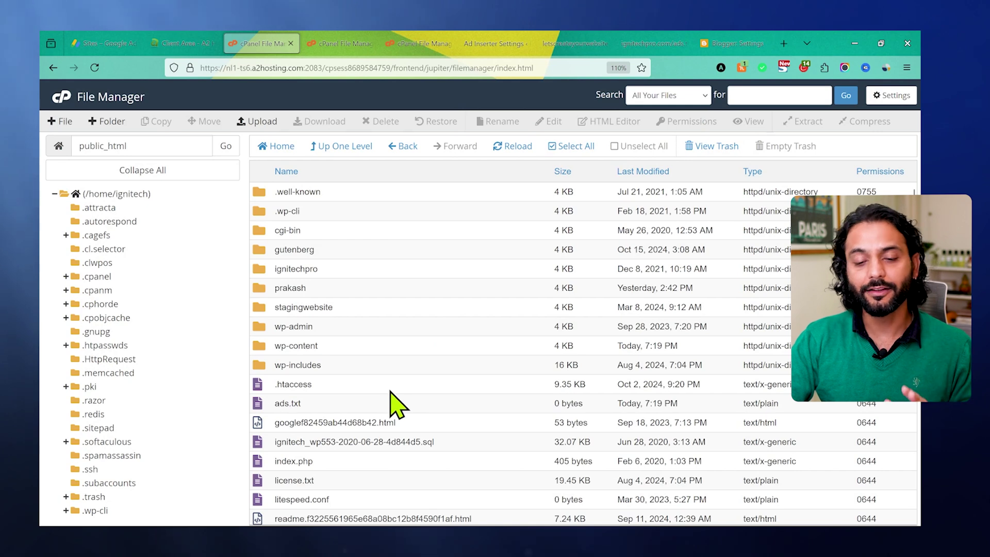
left_click(327, 405)
Paste the google.com DIRECT publisher line into the root ads.txt in File Manager and save it.
right_click(326, 406)
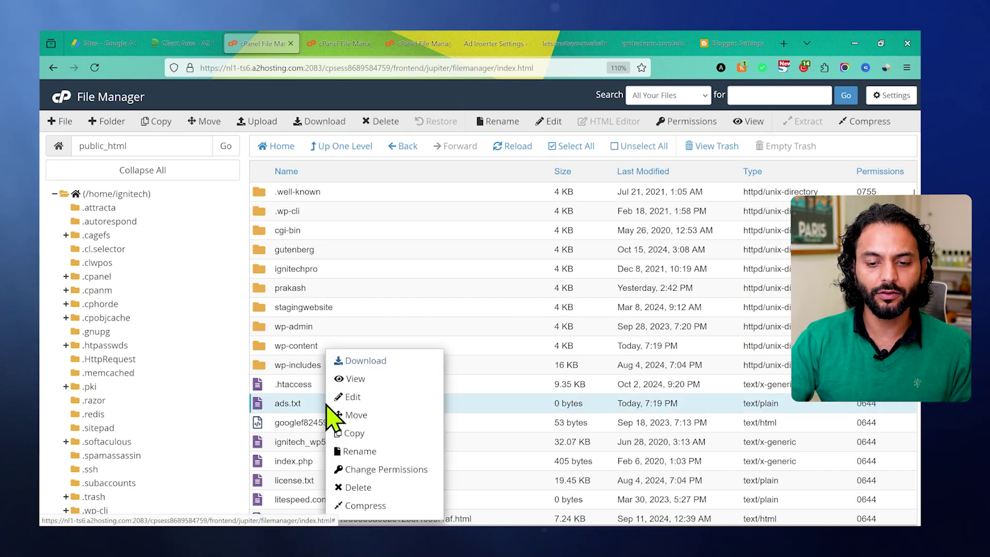
left_click(370, 396)
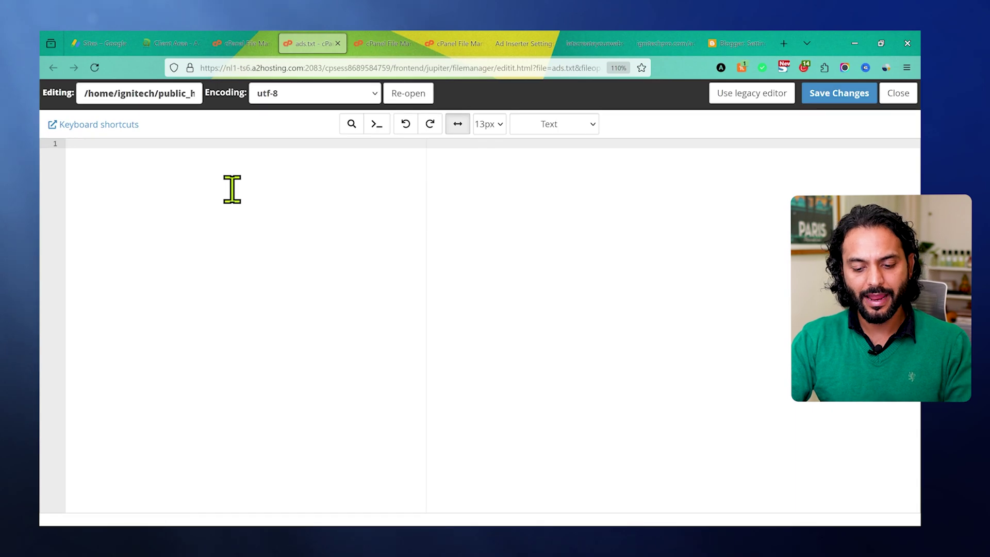
key("ctrl+v")
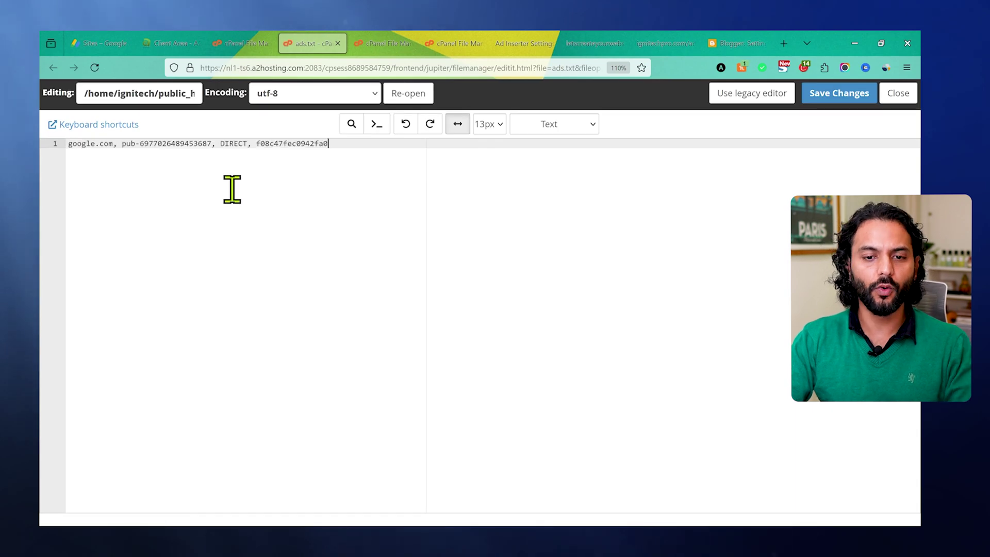
left_click(840, 95)
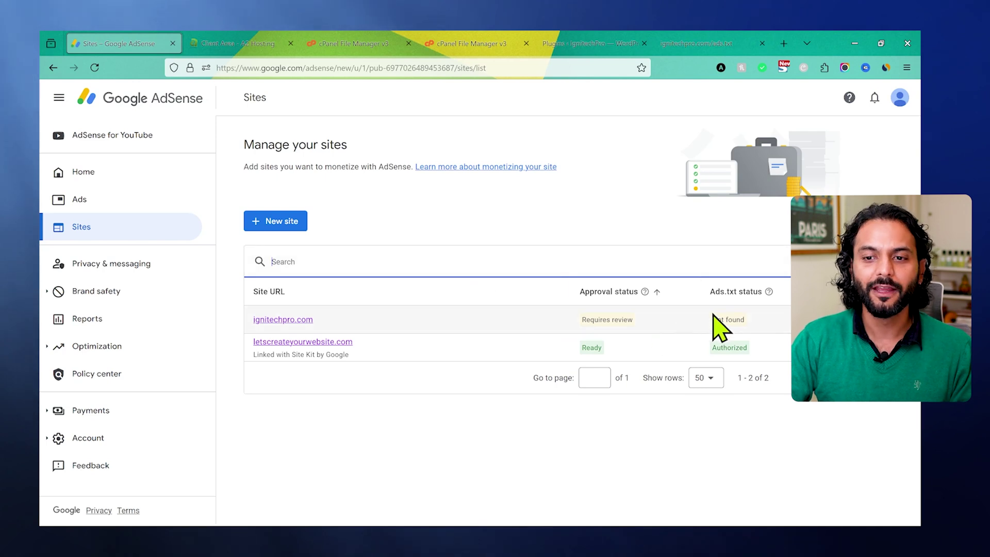
Check that ignitechpro.com's ads.txt status in the AdSense Sites list still reads Not found.
left_click_drag(711, 321, 753, 323)
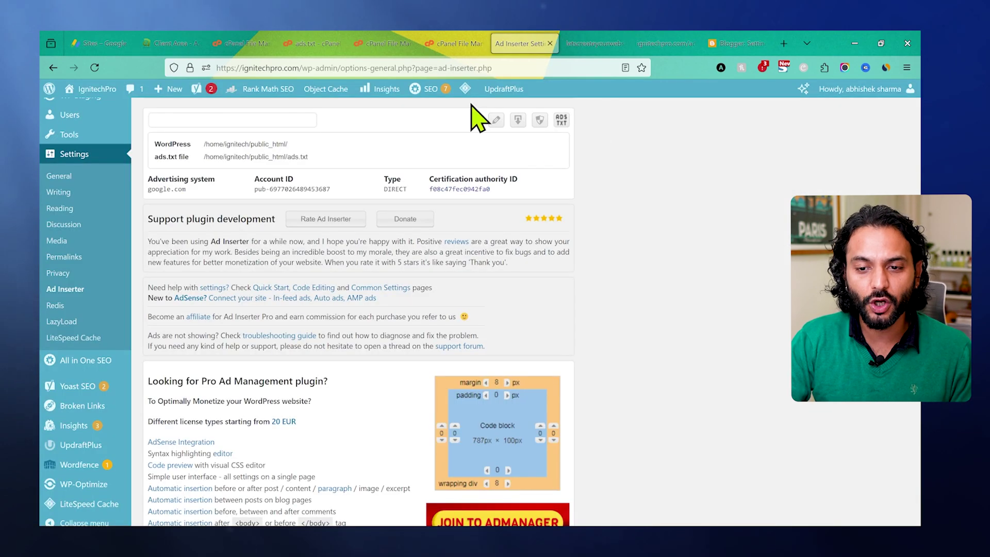
Purge all LiteSpeed cache, then load ignitechpro.com/ads.txt in a new tab to verify it.
mouse_move(465, 89)
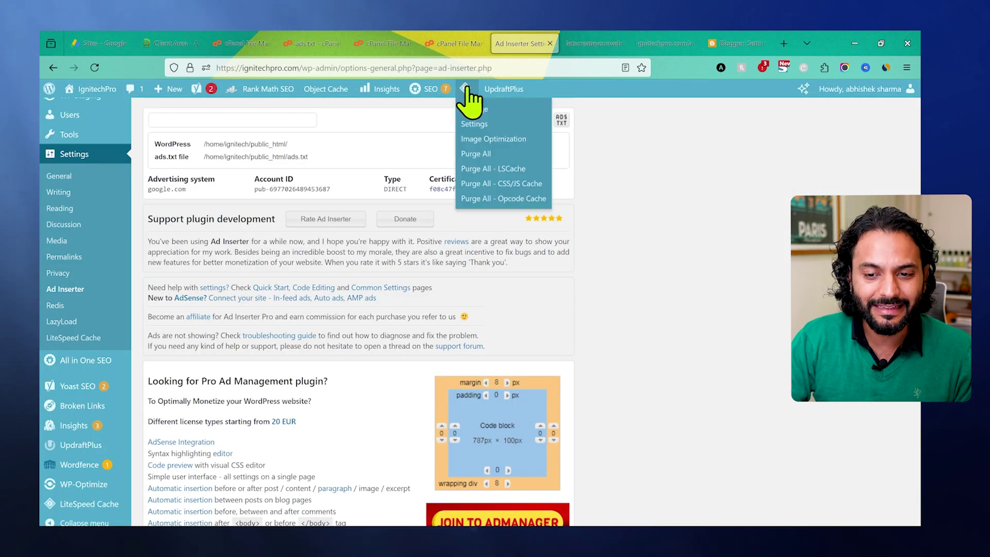
left_click(483, 154)
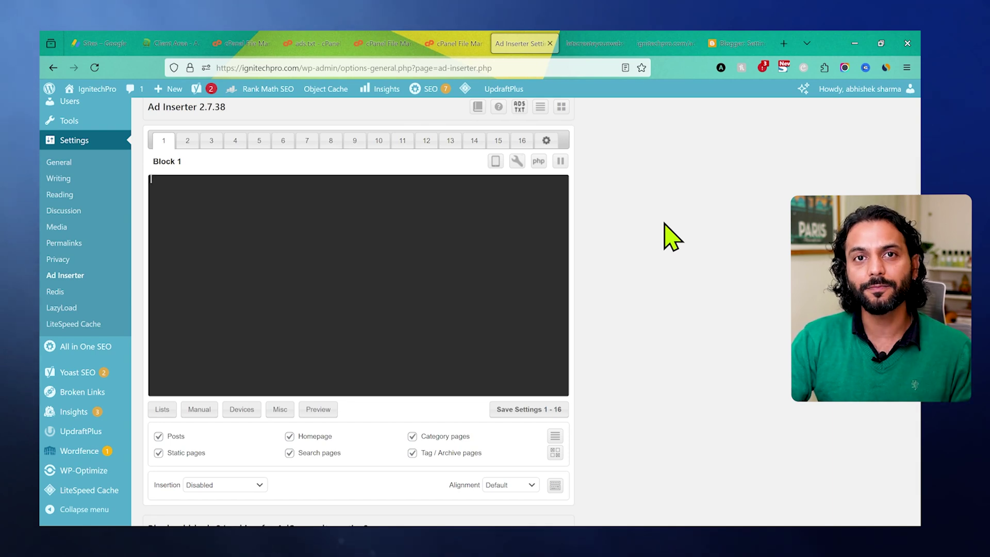
left_click(784, 43)
type("ignite")
key("Right")
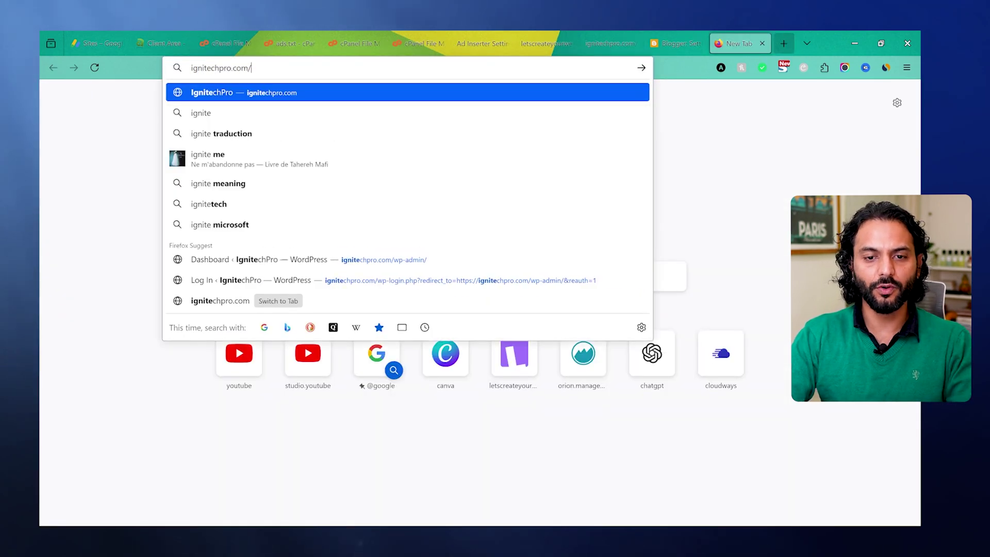
type("ads.txt")
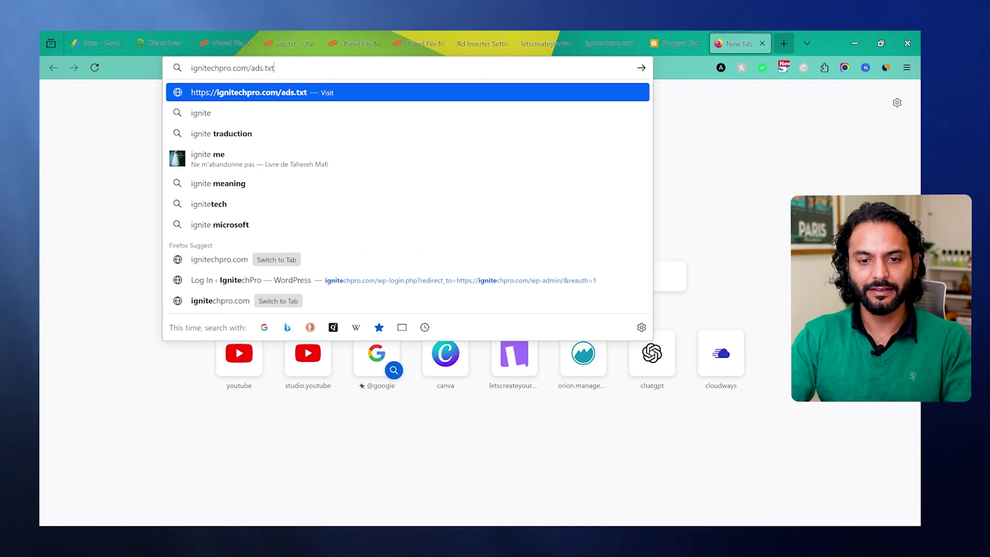
key("Return")
left_click(477, 43)
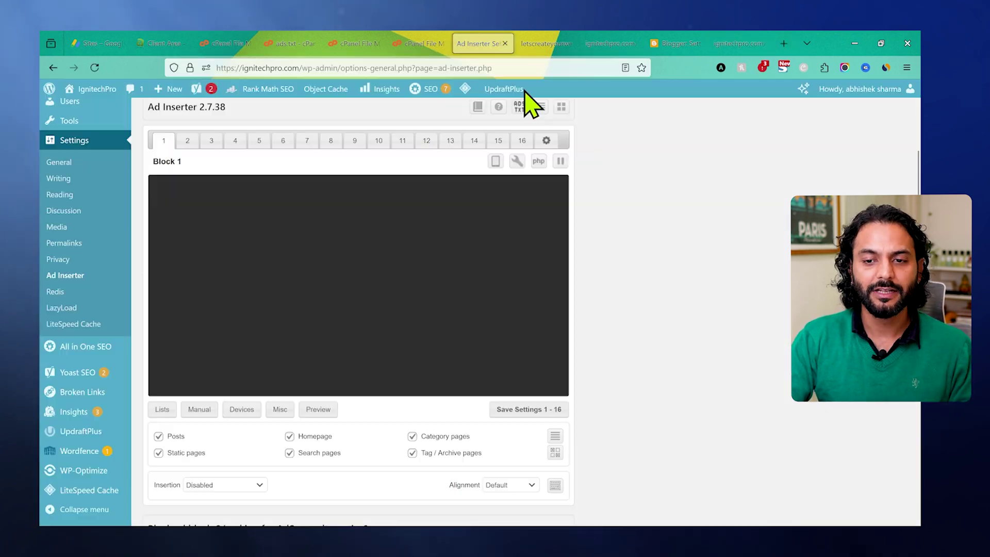
mouse_move(465, 89)
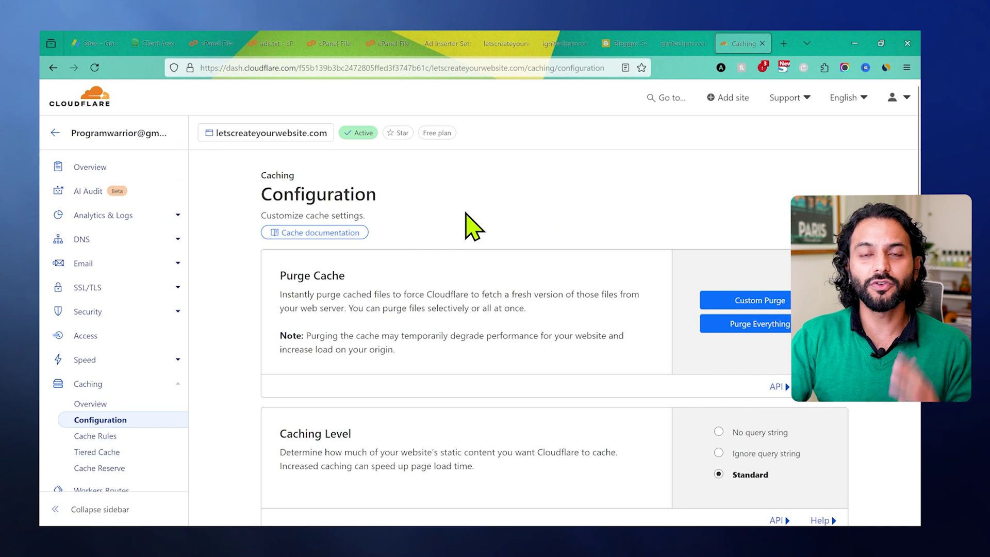
Purge Everything from the Cloudflare cache for letscreateyourwebsite.com and confirm.
scroll(471, 227, "down", 1)
scroll(471, 227, "down", 2)
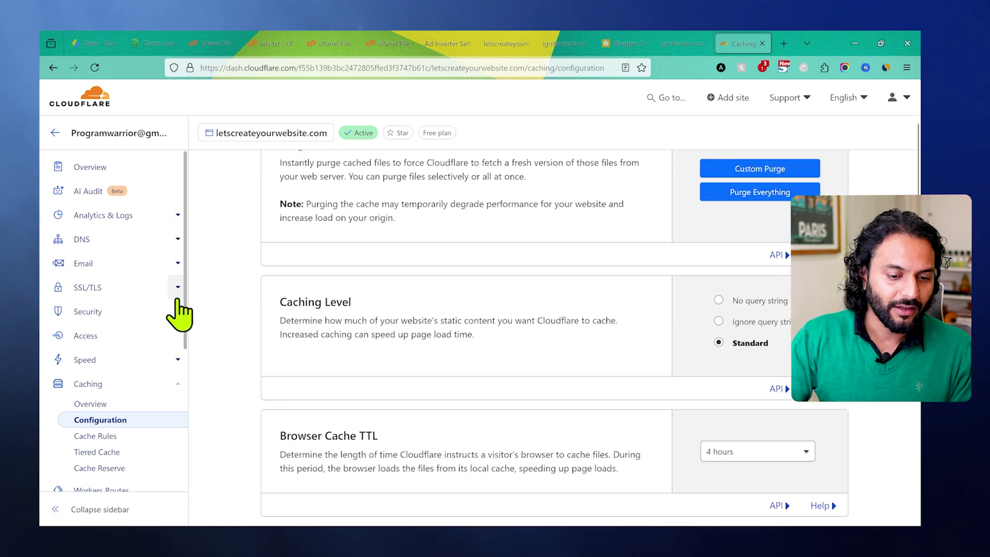
scroll(178, 304, "down", 3)
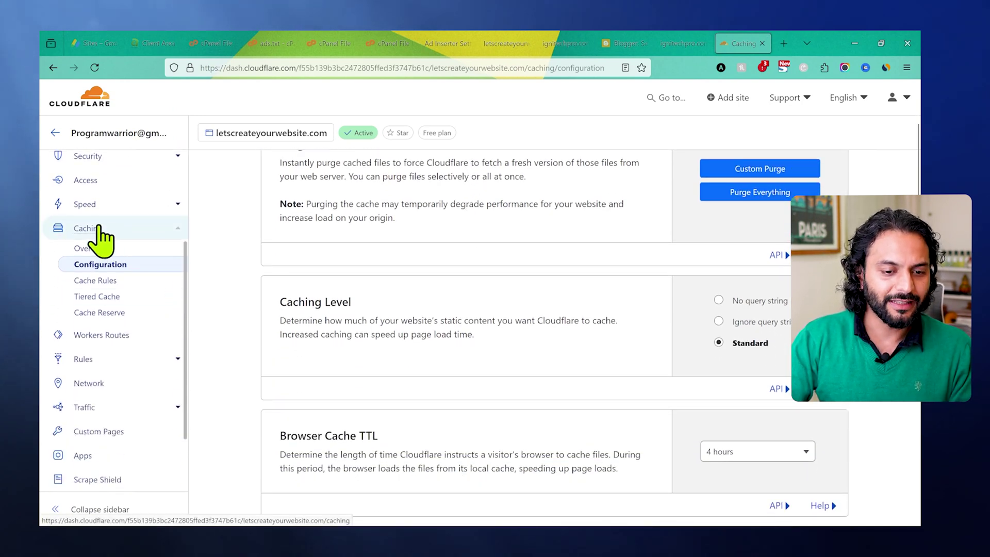
scroll(552, 294, "up", 2)
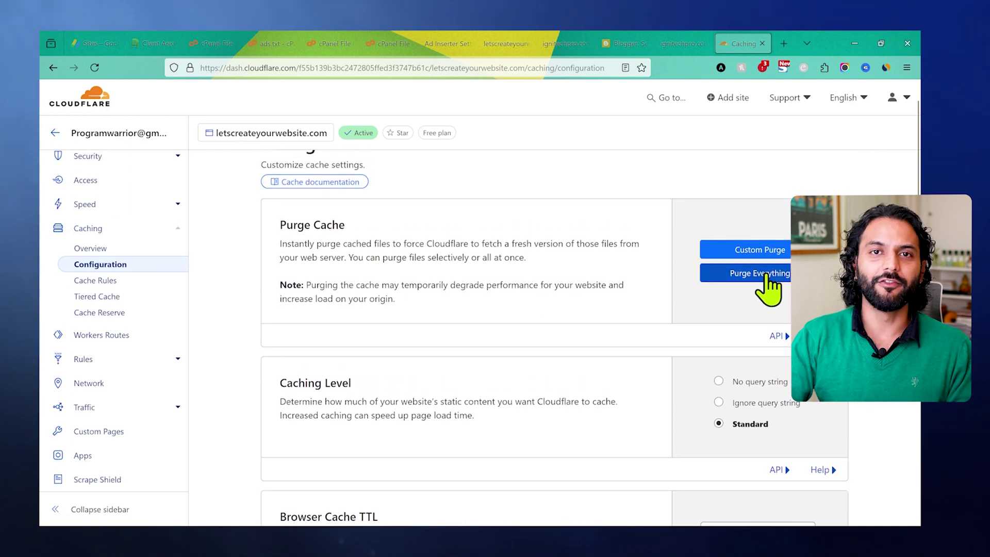
left_click(756, 277)
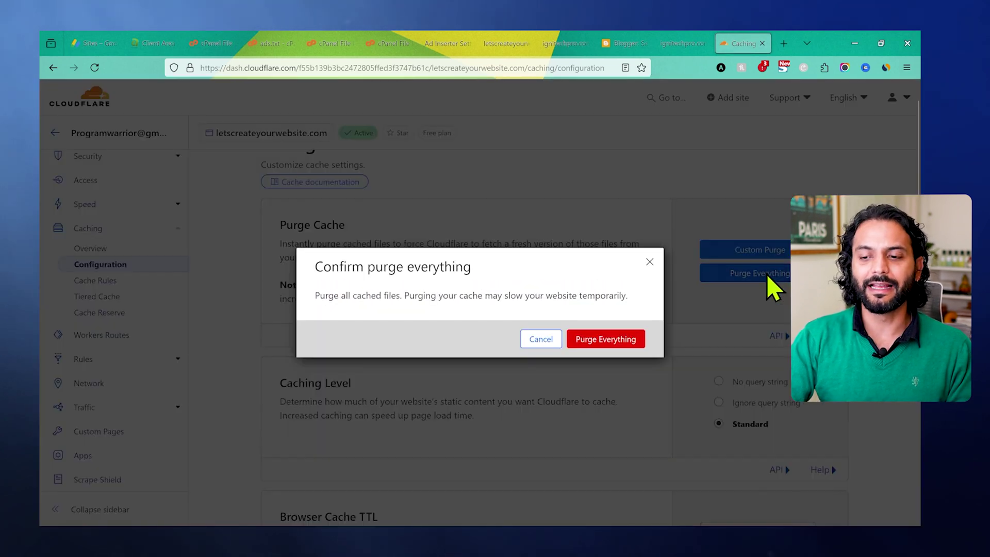
left_click(602, 340)
Check the publisher ID in the live ads.txt, then open ignitechpro.com's now-Authorized AdSense details.
scroll(227, 348, "up", 1)
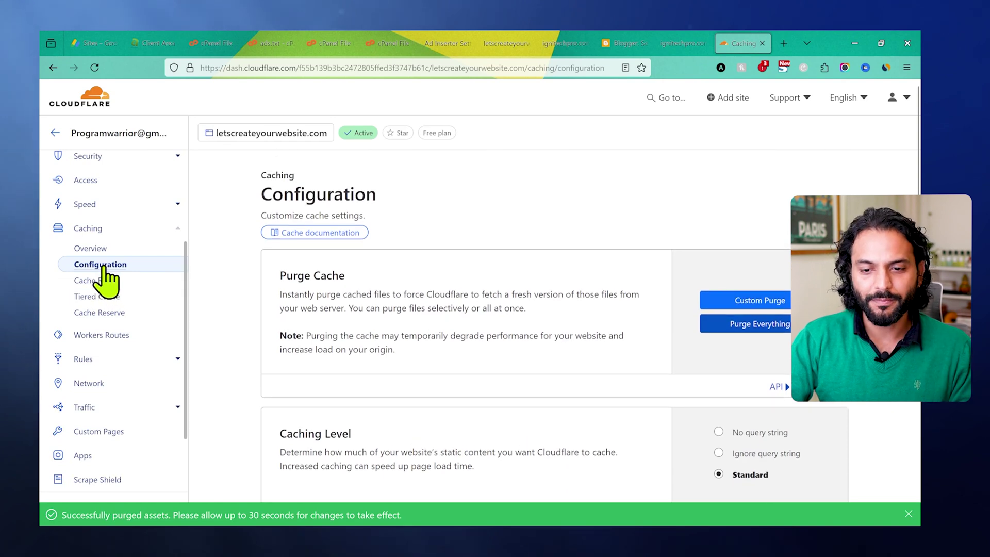
left_click(88, 231)
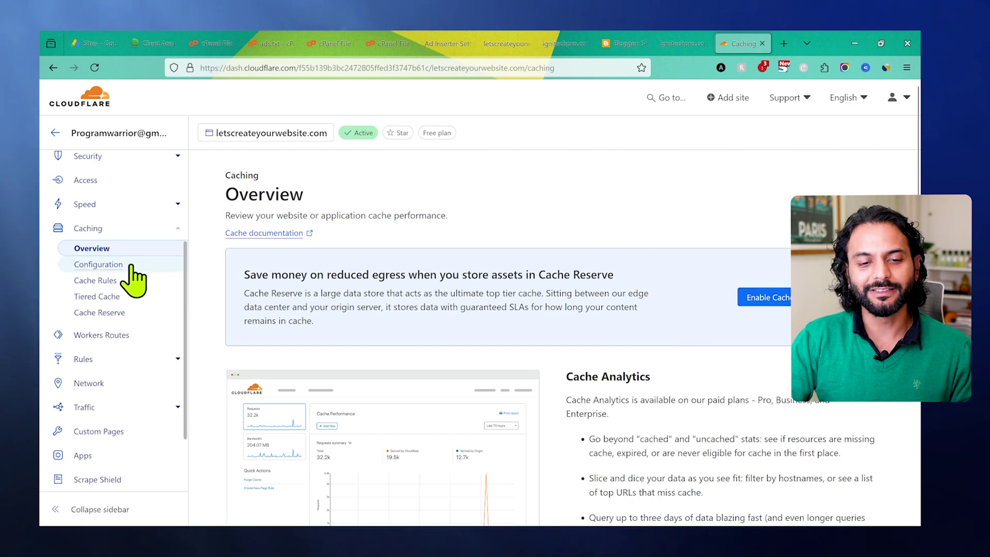
left_click(99, 265)
scroll(742, 322, "down", 1)
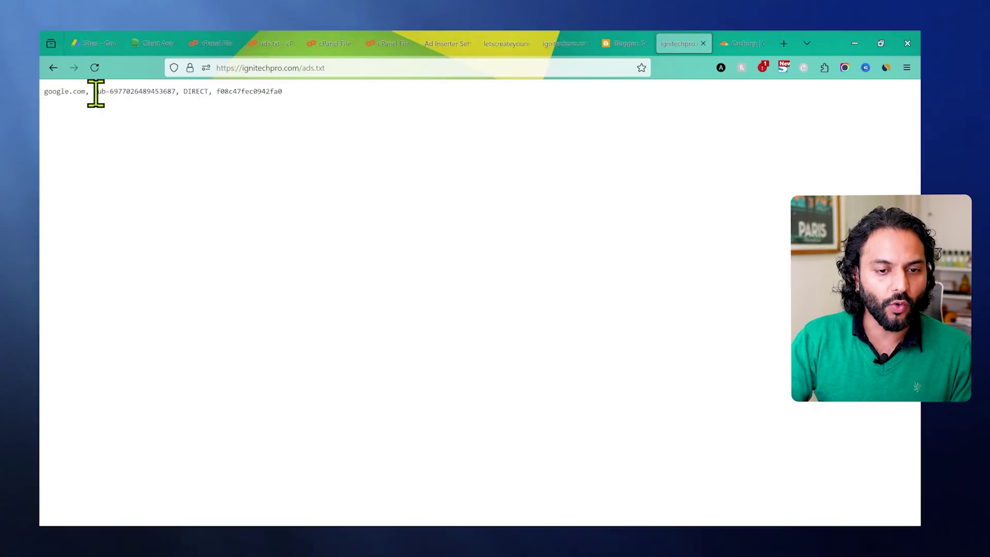
left_click_drag(94, 92, 175, 92)
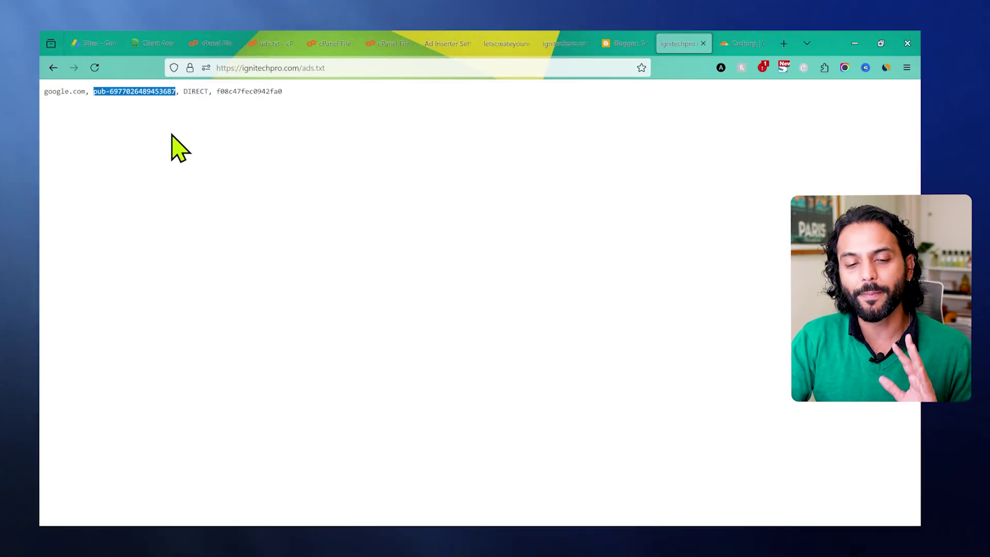
left_click(89, 41)
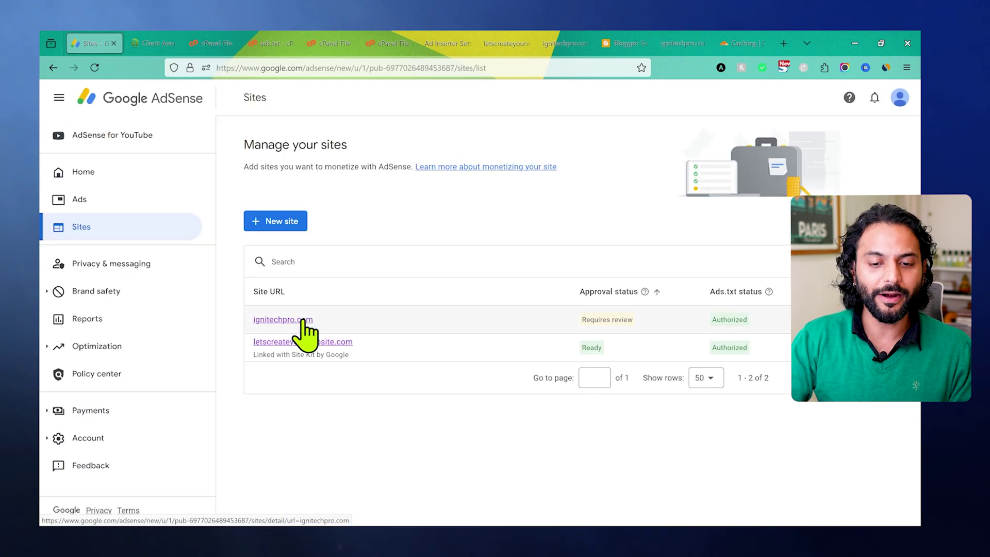
left_click(303, 336)
Choose ads.txt snippet as ignitechpro.com's verification method and copy the line.
left_click(551, 239)
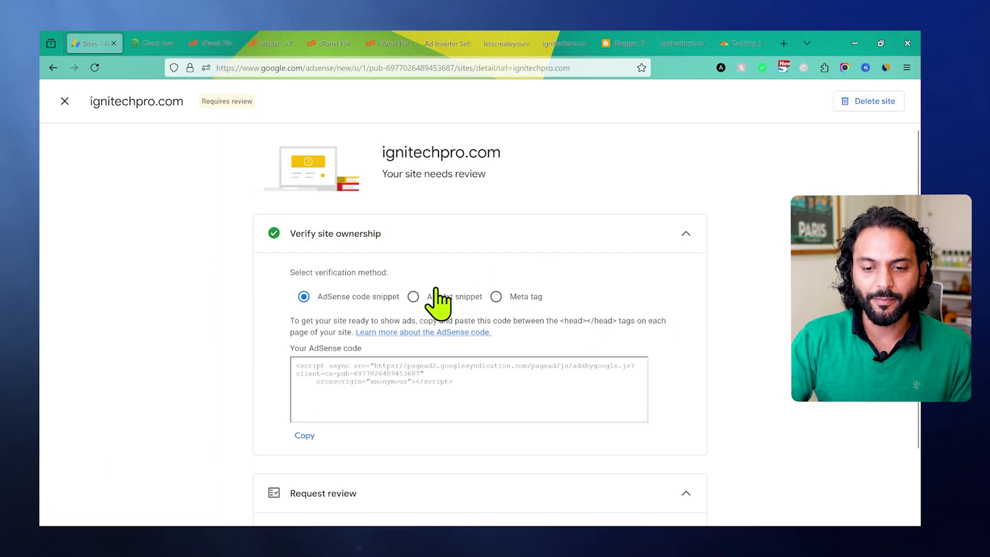
left_click(413, 297)
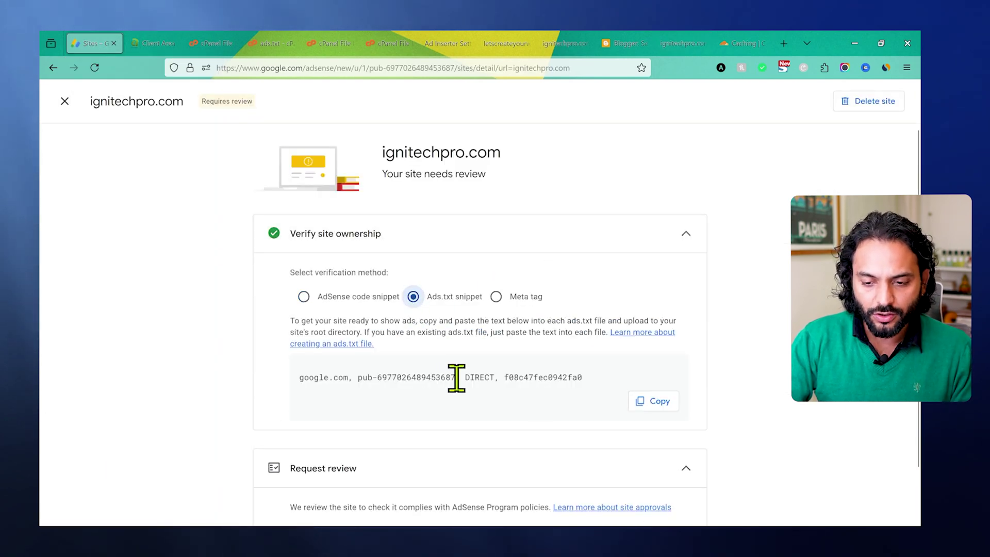
left_click(646, 402)
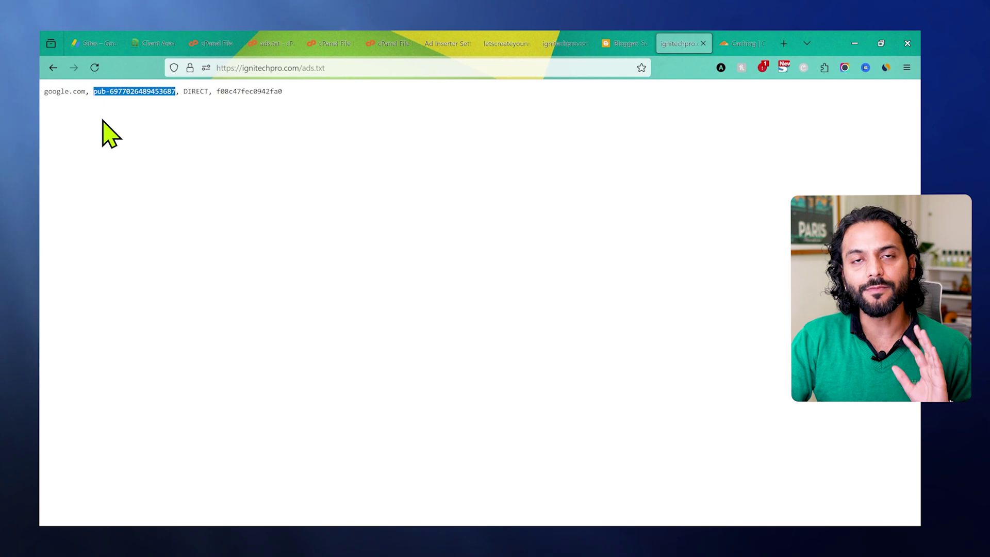
Compare the copied AdSense snippet with the publisher line served by the live ads.txt.
left_click(99, 45)
left_click(683, 45)
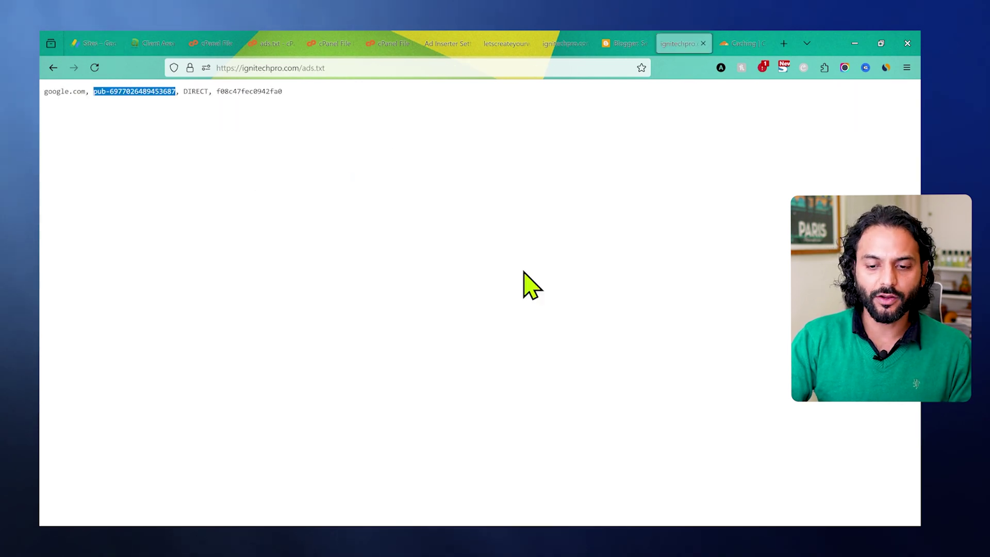
left_click(94, 45)
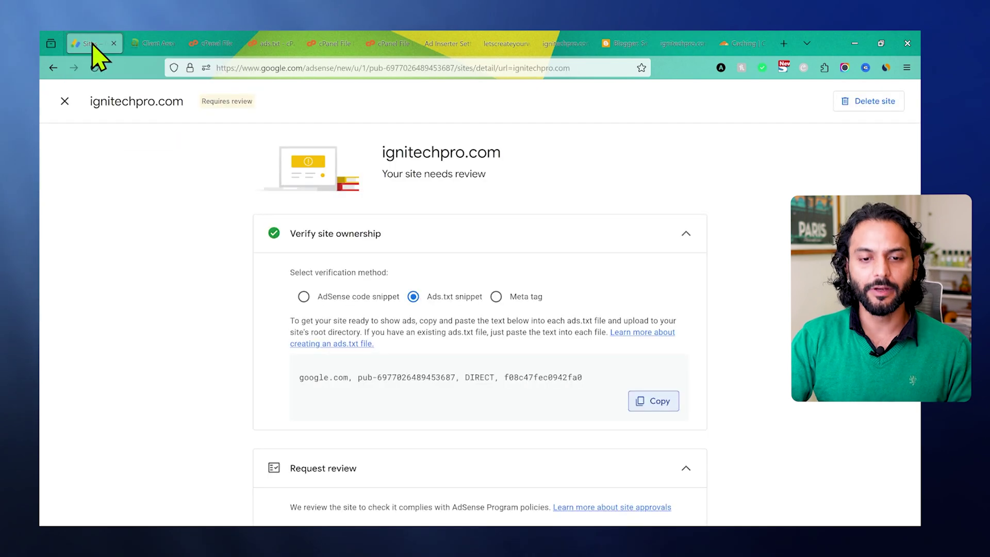